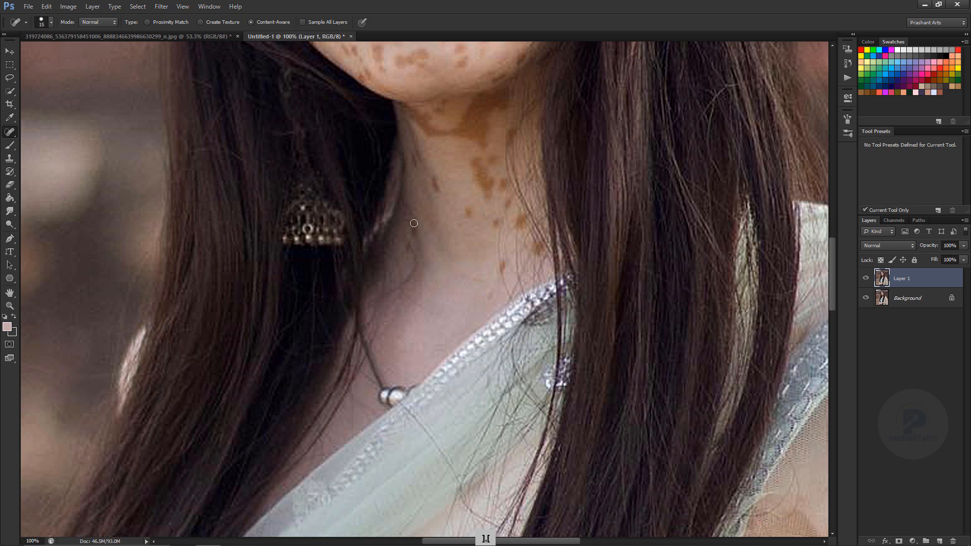
# Remove the brown spots from the neck and upper chest on Layer 1 with the Spot Healing Brush, adjusting brush size to the spots.
pyautogui.moveTo(413, 223); pyautogui.dragTo(415, 232)
pyautogui.press(']')
pyautogui.moveTo(434, 178); pyautogui.dragTo(441, 202)
pyautogui.click(469, 213)
pyautogui.moveTo(496, 219); pyautogui.dragTo(496, 229)
pyautogui.press(']')
pyautogui.press(']')
pyautogui.press(']')
pyautogui.press(']')
pyautogui.press(']')
pyautogui.press(']')
pyautogui.click(492, 298)
# Heal the remaining spot on the neck and the brown spots in the middle of the chin with a smaller brush.
pyautogui.moveTo(476, 163)
pyautogui.mouseDown()
pyautogui.moveTo(489, 194)
pyautogui.moveTo(474, 232)
pyautogui.moveTo(473, 455)
pyautogui.mouseUp()
pyautogui.press('space')
pyautogui.moveTo(545, 231); pyautogui.dragTo(525, 258)
pyautogui.press('[')
pyautogui.press('[')
pyautogui.press('[')
pyautogui.press('[')
pyautogui.press('[')
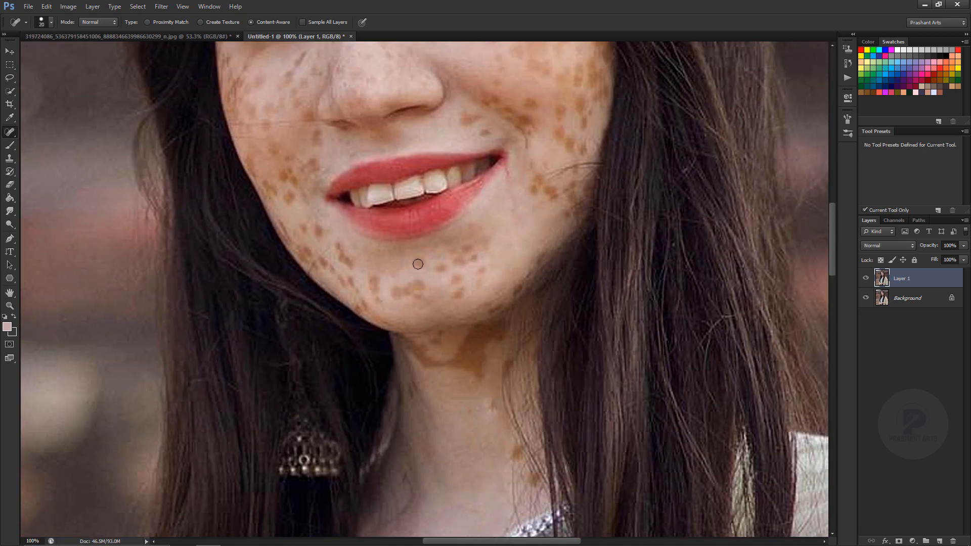
pyautogui.click(456, 279)
pyautogui.click(439, 267)
pyautogui.moveTo(462, 291); pyautogui.dragTo(454, 296)
pyautogui.moveTo(417, 281); pyautogui.dragTo(418, 296)
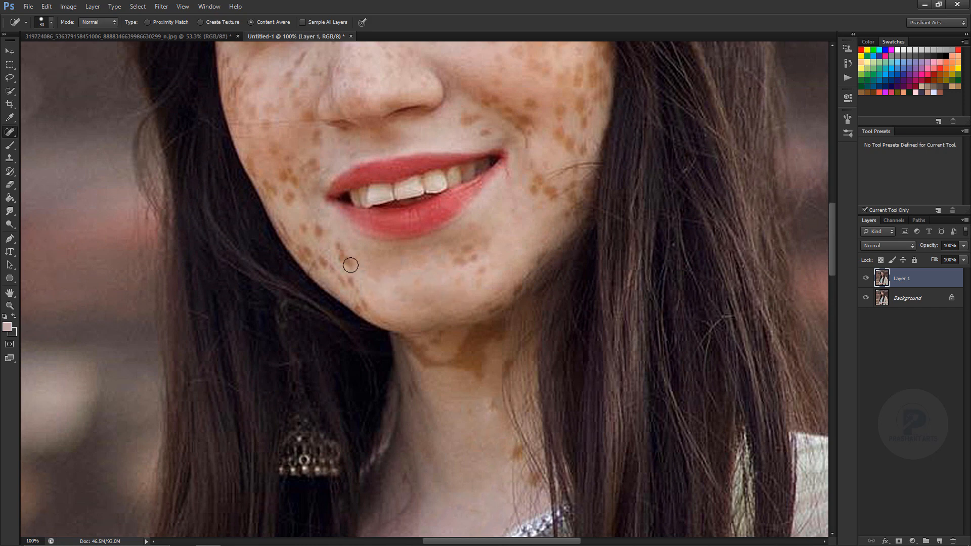
# Heal the brown spots along the jawline beside the chin and those on the cheek beside the far mouth corner.
pyautogui.press(']')
pyautogui.moveTo(338, 244); pyautogui.dragTo(348, 261)
pyautogui.moveTo(320, 231); pyautogui.dragTo(307, 228)
pyautogui.moveTo(345, 284); pyautogui.dragTo(288, 228)
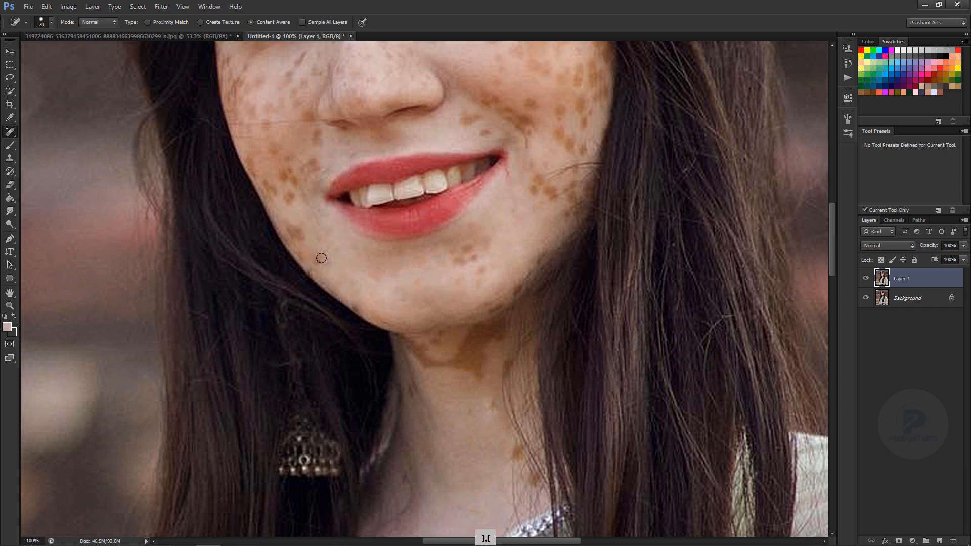
pyautogui.click(300, 233)
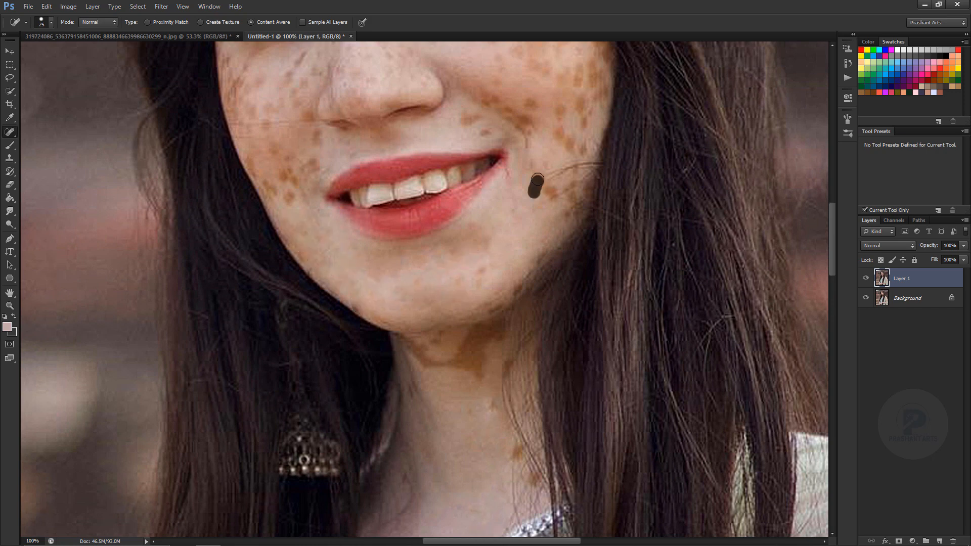
pyautogui.moveTo(538, 179); pyautogui.dragTo(556, 210)
# Heal the cluster of brown spots on the lower cheek on the earring side of the face.
pyautogui.moveTo(481, 281); pyautogui.dragTo(433, 374)
pyautogui.hotkey('ctrl', '-')
pyautogui.press('space')
pyautogui.hotkey('ctrl', '+')
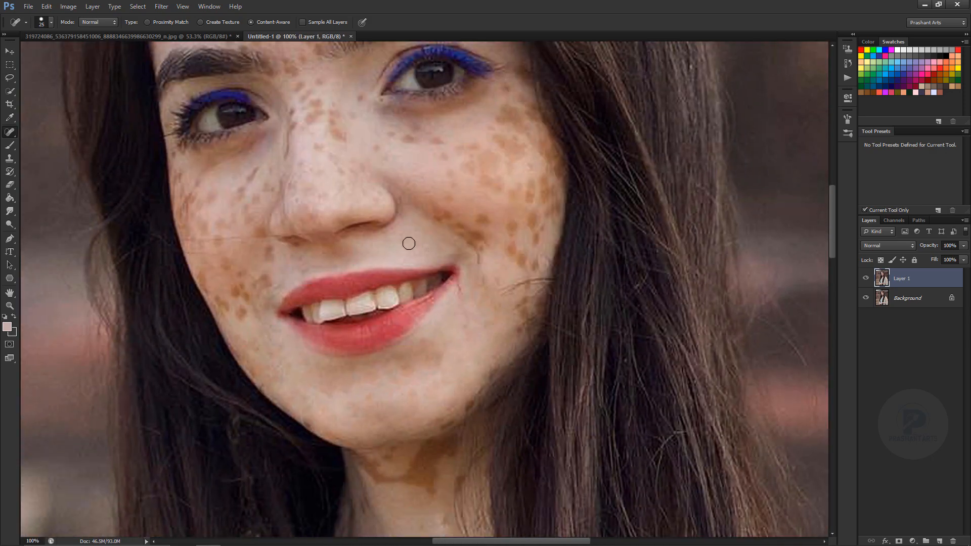
pyautogui.moveTo(259, 290); pyautogui.dragTo(273, 277)
pyautogui.moveTo(225, 268)
pyautogui.mouseDown()
pyautogui.moveTo(237, 273)
pyautogui.moveTo(244, 314)
pyautogui.mouseUp()
pyautogui.moveTo(226, 307); pyautogui.dragTo(219, 299)
# Heal the brown spots on the upper cheek beside the nose and under the eye on the earring side.
pyautogui.press('space')
pyautogui.moveTo(256, 230); pyautogui.dragTo(266, 336)
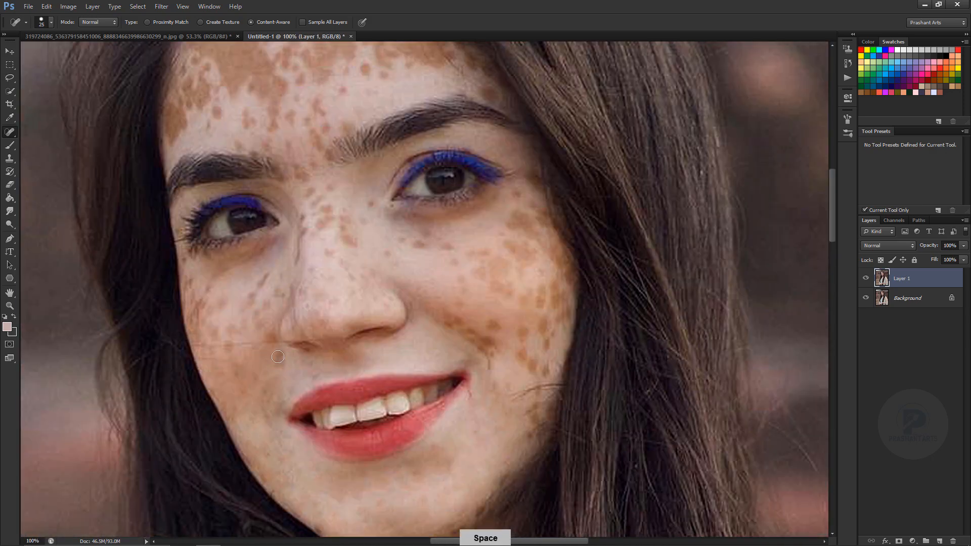
pyautogui.click(270, 337)
pyautogui.moveTo(268, 301)
pyautogui.mouseDown()
pyautogui.moveTo(245, 310)
pyautogui.moveTo(233, 337)
pyautogui.mouseUp()
pyautogui.click(188, 278)
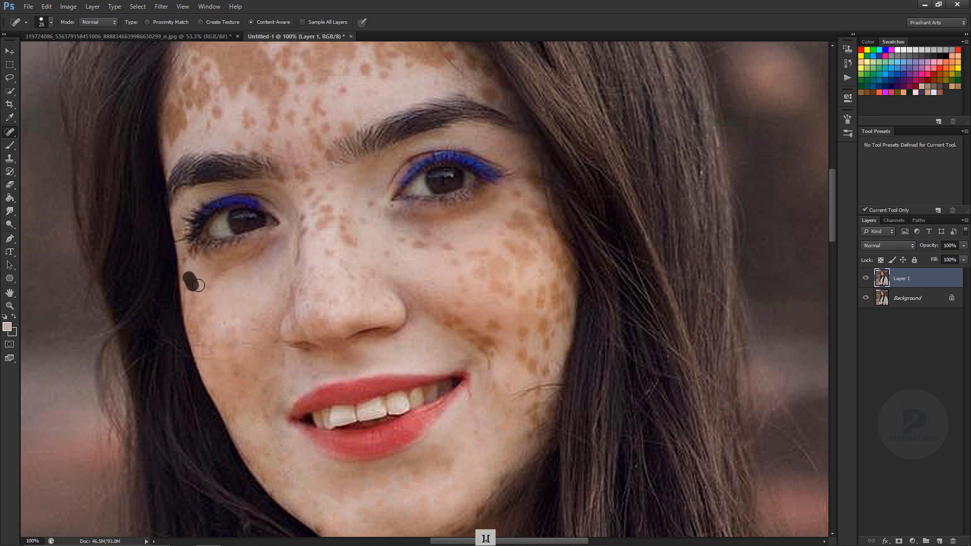
# Heal the brown spots under the other eye and along the smile crease and outer edge of that cheek.
pyautogui.moveTo(400, 241); pyautogui.dragTo(412, 241)
pyautogui.moveTo(466, 295); pyautogui.dragTo(466, 295)
pyautogui.moveTo(489, 342); pyautogui.dragTo(497, 346)
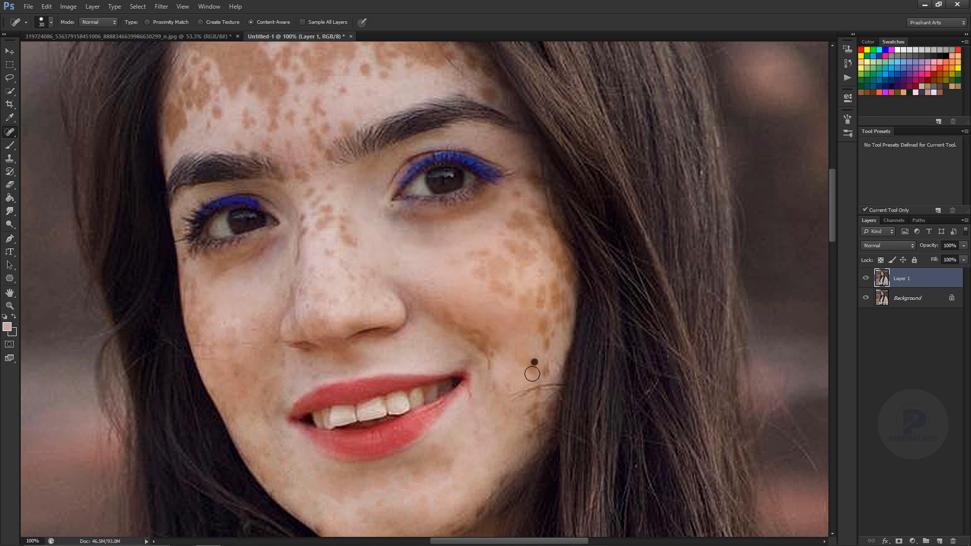
pyautogui.moveTo(540, 319); pyautogui.dragTo(548, 348)
# Heal the brown spots on the bridge and side of the nose.
pyautogui.moveTo(345, 209); pyautogui.dragTo(344, 226)
pyautogui.click(353, 275)
pyautogui.moveTo(311, 191); pyautogui.dragTo(322, 195)
pyautogui.moveTo(327, 209)
pyautogui.mouseDown()
pyautogui.moveTo(321, 226)
pyautogui.moveTo(349, 240)
pyautogui.mouseUp()
# Heal the small spots on the lower forehead, between the eyebrows and along the side of the nose bridge.
pyautogui.press('space')
pyautogui.moveTo(368, 70); pyautogui.dragTo(387, 212)
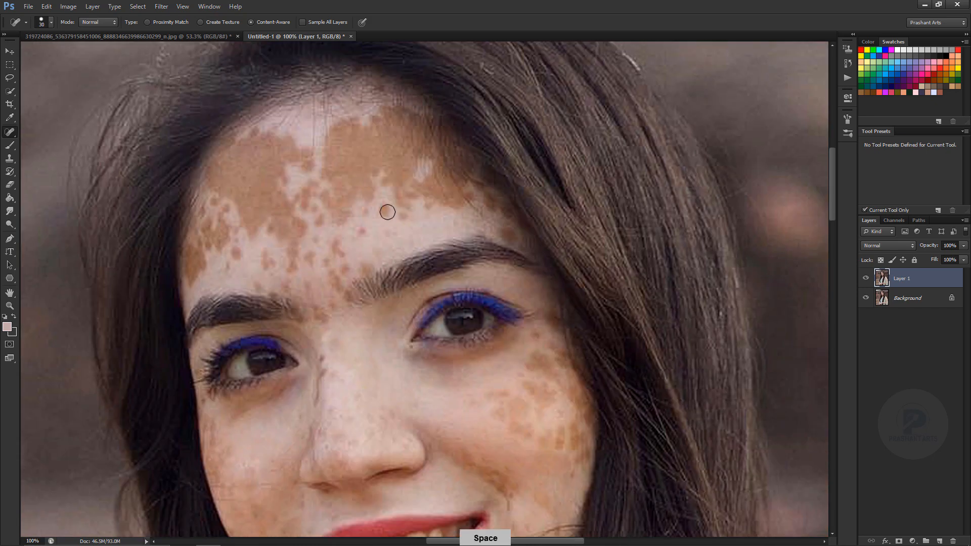
pyautogui.click(394, 233)
pyautogui.click(360, 231)
pyautogui.moveTo(329, 285); pyautogui.dragTo(331, 307)
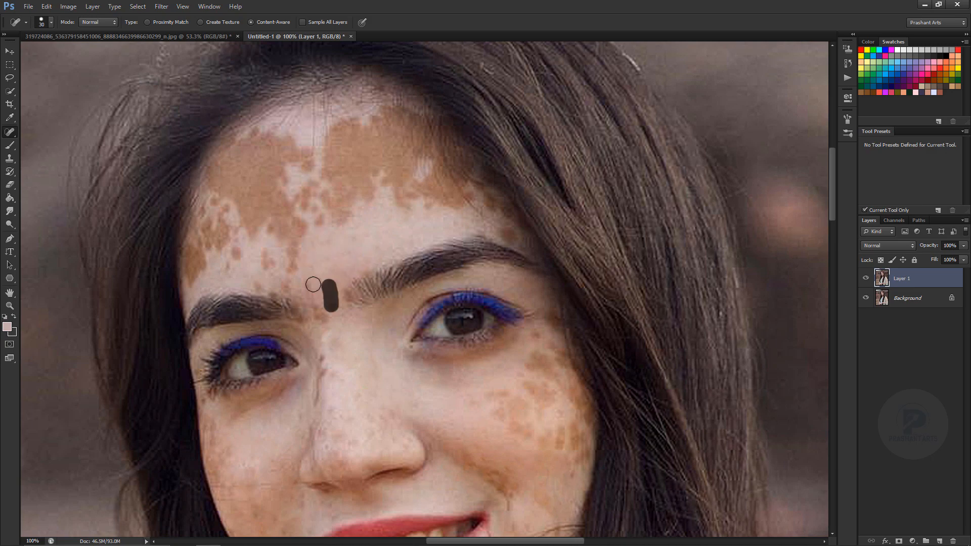
pyautogui.press('[')
pyautogui.press('[')
pyautogui.moveTo(331, 365)
pyautogui.mouseDown()
pyautogui.moveTo(336, 378)
pyautogui.moveTo(317, 404)
pyautogui.mouseUp()
# Compare the retouched face with the original by hiding and showing Layer 1.
pyautogui.hotkey('ctrl', '-')
pyautogui.hotkey('ctrl', '-')
pyautogui.hotkey('ctrl', '-')
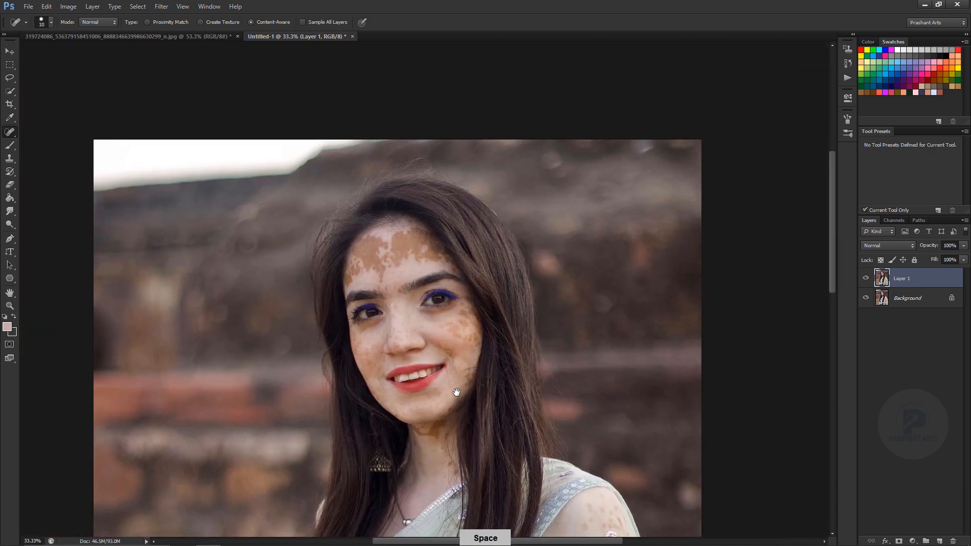
pyautogui.click(865, 279)
pyautogui.moveTo(457, 390)
pyautogui.mouseDown()
pyautogui.moveTo(424, 349)
pyautogui.moveTo(443, 241)
pyautogui.mouseUp()
pyautogui.click(865, 278)
# Heal the remaining brown patches on the outer cheek nearest the hair and below the eye with a larger brush.
pyautogui.hotkey('ctrl', '+')
pyautogui.hotkey('ctrl', '+')
pyautogui.press(']')
pyautogui.press(']')
pyautogui.scroll(3, 366, 321)
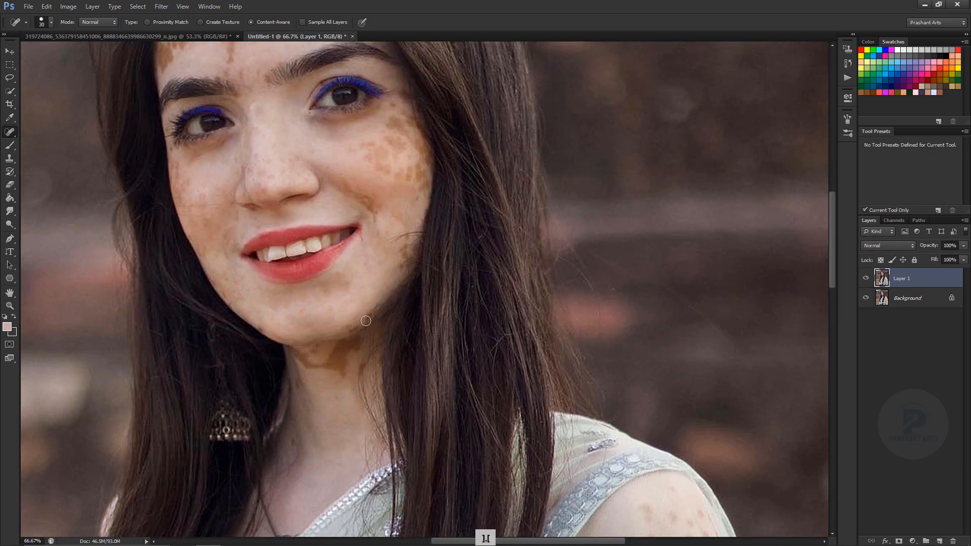
pyautogui.moveTo(398, 169); pyautogui.dragTo(410, 171)
pyautogui.moveTo(356, 106); pyautogui.dragTo(369, 221)
pyautogui.press(']')
pyautogui.press(']')
pyautogui.press(']')
pyautogui.moveTo(366, 260)
pyautogui.mouseDown()
pyautogui.moveTo(393, 280)
pyautogui.moveTo(400, 260)
pyautogui.mouseUp()
pyautogui.click(408, 268)
pyautogui.moveTo(432, 306); pyautogui.dragTo(434, 285)
pyautogui.moveTo(404, 241)
pyautogui.mouseDown()
pyautogui.moveTo(412, 232)
pyautogui.moveTo(409, 243)
pyautogui.mouseUp()
# Heal the leftover blotches on the lower cheek beside the smile crease.
pyautogui.press('[')
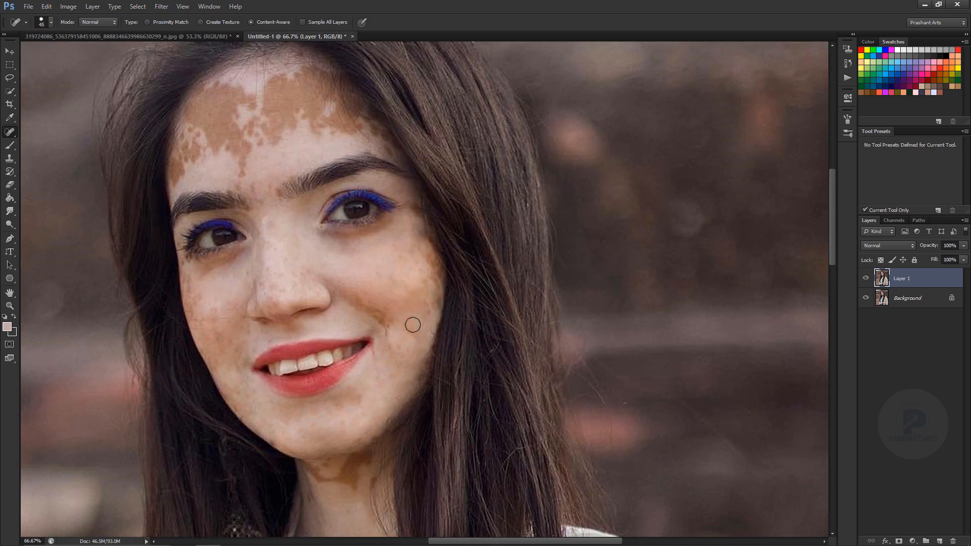
pyautogui.moveTo(415, 325); pyautogui.dragTo(408, 334)
pyautogui.moveTo(399, 347); pyautogui.dragTo(411, 344)
# Heal the brown spots on the backs of both hands at the bottom of the photo.
pyautogui.hotkey('ctrl', '-')
pyautogui.hotkey('ctrl', '-')
pyautogui.moveTo(405, 493); pyautogui.dragTo(538, 283)
pyautogui.hotkey('ctrl', '+')
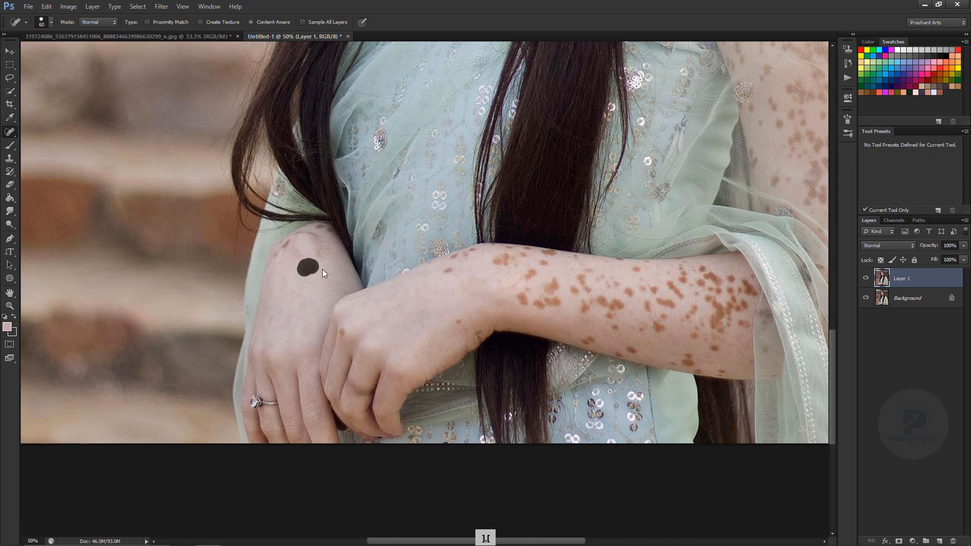
pyautogui.hotkey('ctrl', '+')
pyautogui.moveTo(275, 272); pyautogui.dragTo(368, 414)
pyautogui.press('[')
pyautogui.press('[')
pyautogui.press('[')
pyautogui.press('[')
pyautogui.press('[')
pyautogui.moveTo(394, 351); pyautogui.dragTo(376, 347)
# Heal the brown spots on the wrist and along the middle of the forearm, reducing the brush for the smaller ones.
pyautogui.moveTo(556, 410); pyautogui.dragTo(298, 326)
pyautogui.press(']')
pyautogui.press(']')
pyautogui.click(291, 320)
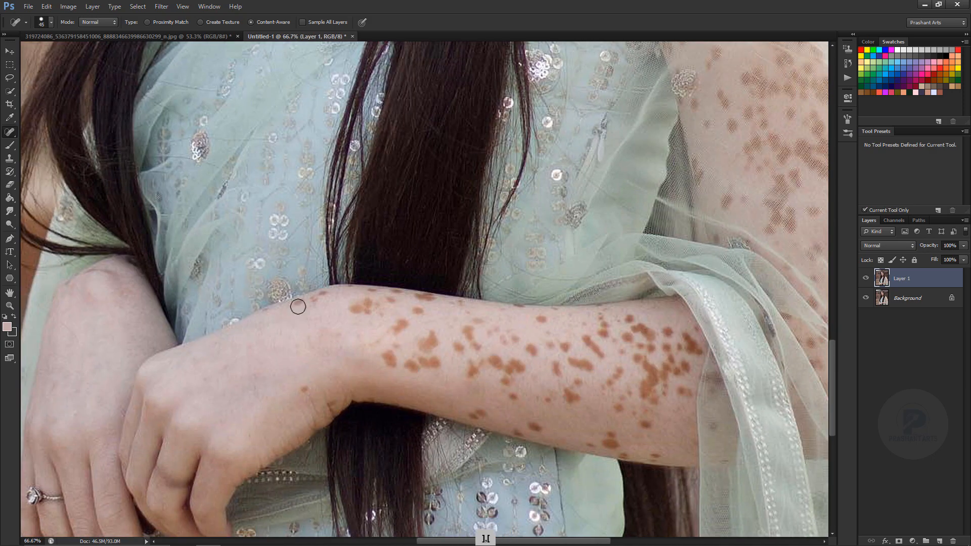
pyautogui.moveTo(412, 372)
pyautogui.mouseDown()
pyautogui.moveTo(429, 340)
pyautogui.moveTo(408, 331)
pyautogui.moveTo(477, 349)
pyautogui.mouseUp()
pyautogui.moveTo(471, 374)
pyautogui.mouseDown()
pyautogui.moveTo(507, 381)
pyautogui.moveTo(587, 338)
pyautogui.mouseUp()
pyautogui.press('[')
pyautogui.press('[')
pyautogui.press('[')
pyautogui.click(530, 349)
pyautogui.click(542, 319)
pyautogui.click(514, 395)
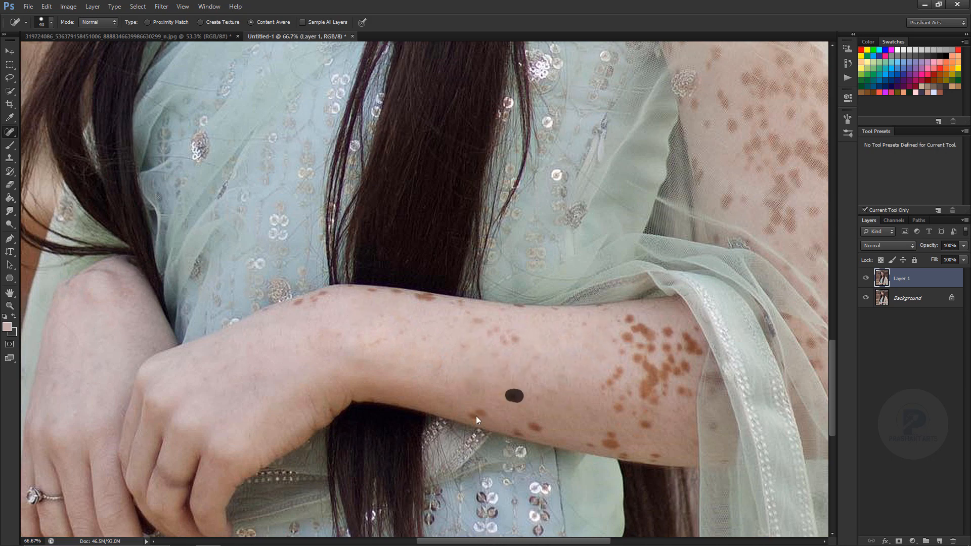
# Heal the dark spots along the forearm's lower edge near the sheer sleeve with a 15 px brush.
pyautogui.moveTo(487, 336)
pyautogui.mouseDown()
pyautogui.moveTo(521, 337)
pyautogui.moveTo(520, 362)
pyautogui.moveTo(358, 308)
pyautogui.mouseUp()
pyautogui.hotkey('ctrl', '+')
pyautogui.hotkey('ctrl', '+')
pyautogui.press('[')
pyautogui.moveTo(459, 302); pyautogui.dragTo(424, 302)
pyautogui.moveTo(340, 297); pyautogui.dragTo(356, 297)
pyautogui.moveTo(458, 309); pyautogui.dragTo(434, 308)
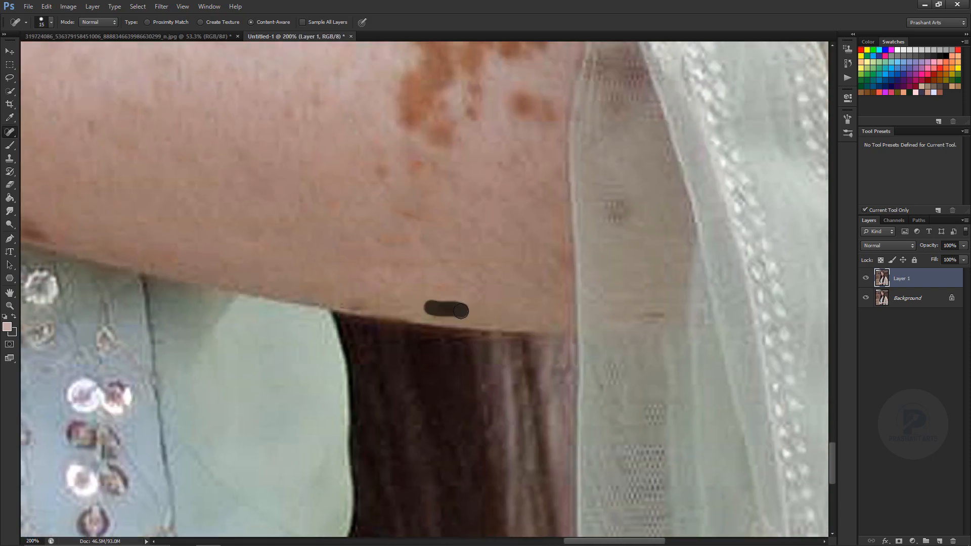
# Heal the small spots around the wrist and along the forearm's edge with a fine brush, undoing a bad stroke.
pyautogui.moveTo(283, 243); pyautogui.dragTo(672, 374)
pyautogui.moveTo(202, 102); pyautogui.dragTo(405, 323)
pyautogui.moveTo(255, 266); pyautogui.dragTo(250, 271)
pyautogui.moveTo(197, 216); pyautogui.dragTo(209, 216)
pyautogui.press('[')
pyautogui.press('[')
pyautogui.press('[')
pyautogui.moveTo(162, 142)
pyautogui.mouseDown()
pyautogui.moveTo(321, 283)
pyautogui.moveTo(338, 279)
pyautogui.mouseUp()
pyautogui.hotkey('ctrl', 'alt', 'z')
pyautogui.moveTo(384, 279); pyautogui.dragTo(421, 286)
pyautogui.press(']')
pyautogui.moveTo(527, 304); pyautogui.dragTo(483, 301)
pyautogui.moveTo(186, 286); pyautogui.dragTo(149, 308)
# Smooth the faint blotches in the middle of the forearm with a brush of about 40 px.
pyautogui.moveTo(680, 373); pyautogui.dragTo(459, 216)
pyautogui.press(']')
pyautogui.press(']')
pyautogui.press(']')
pyautogui.press(']')
pyautogui.click(477, 312)
pyautogui.moveTo(512, 349); pyautogui.dragTo(511, 359)
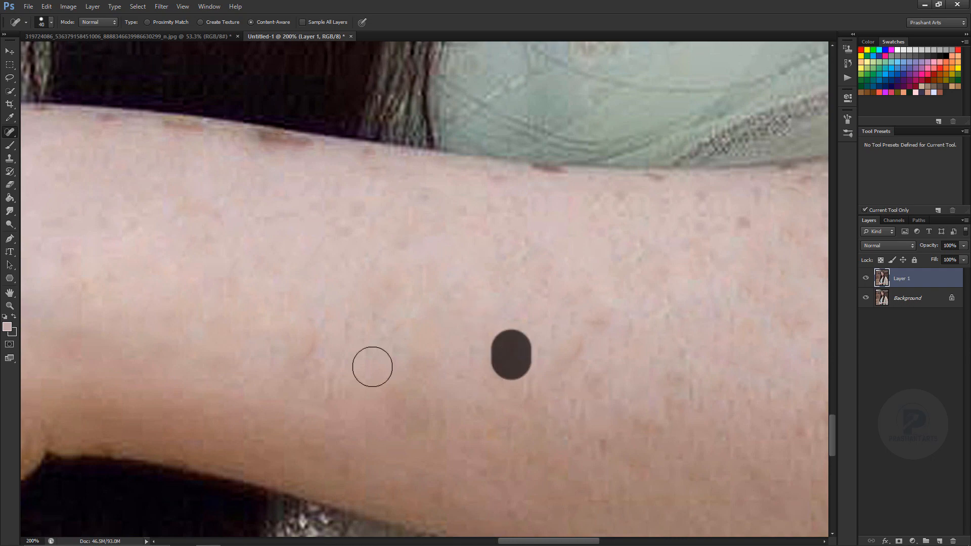
pyautogui.press('[')
pyautogui.moveTo(312, 349); pyautogui.dragTo(311, 331)
# Heal the dense cluster of brown patches on the forearm beside the sleeve edge and the faint marks left around it.
pyautogui.moveTo(713, 218); pyautogui.dragTo(195, 252)
pyautogui.moveTo(360, 305)
pyautogui.mouseDown()
pyautogui.moveTo(346, 294)
pyautogui.moveTo(357, 332)
pyautogui.moveTo(444, 303)
pyautogui.mouseUp()
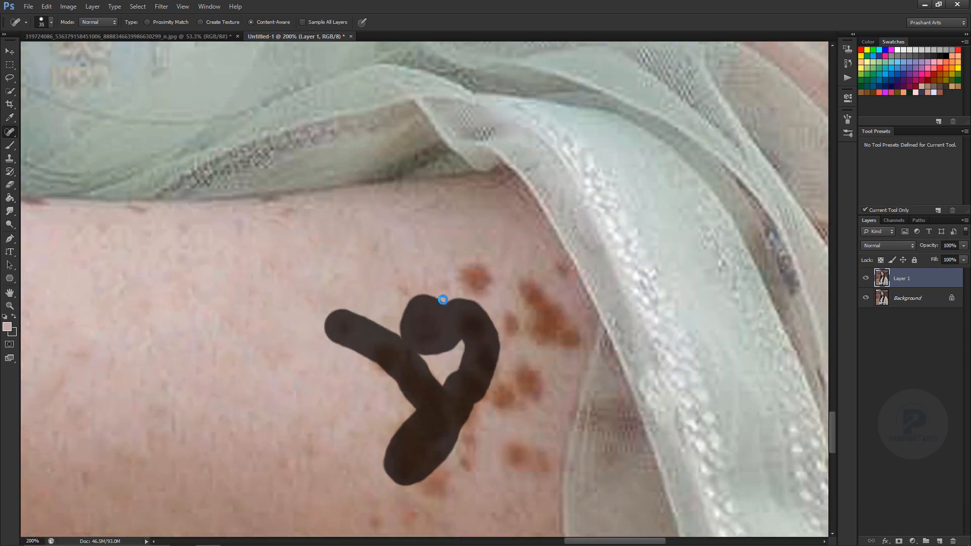
pyautogui.click(475, 279)
pyautogui.moveTo(519, 288)
pyautogui.mouseDown()
pyautogui.moveTo(505, 329)
pyautogui.moveTo(504, 397)
pyautogui.mouseUp()
pyautogui.hotkey('ctrl', '-')
pyautogui.press(']')
pyautogui.press(']')
pyautogui.click(481, 375)
pyautogui.moveTo(449, 352); pyautogui.dragTo(443, 374)
pyautogui.click(429, 406)
pyautogui.click(417, 294)
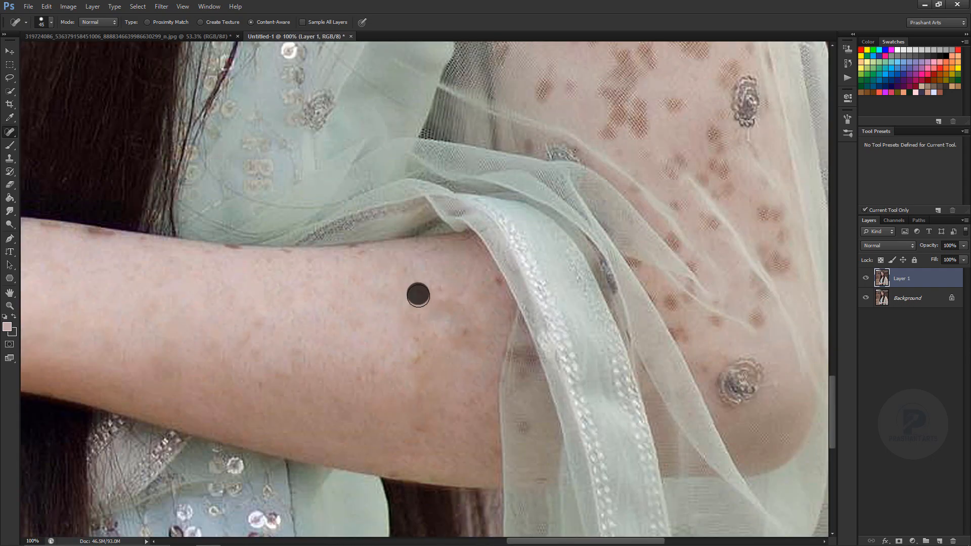
# Cover the spots along the forearm's upper edge using the Clone Stamp tool at 71% opacity.
pyautogui.hotkey('ctrl', '-')
pyautogui.hotkey('ctrl', '-')
pyautogui.click(10, 157)
pyautogui.hotkey('ctrl', '+')
pyautogui.hotkey('ctrl', '+')
pyautogui.moveTo(31, 227); pyautogui.dragTo(244, 296)
pyautogui.press('7')
pyautogui.press('1')
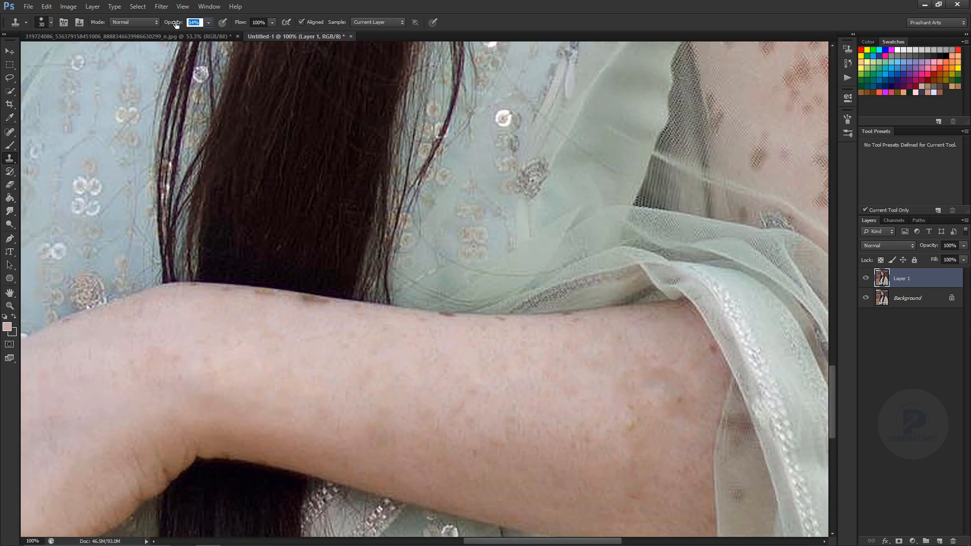
pyautogui.click(265, 295)
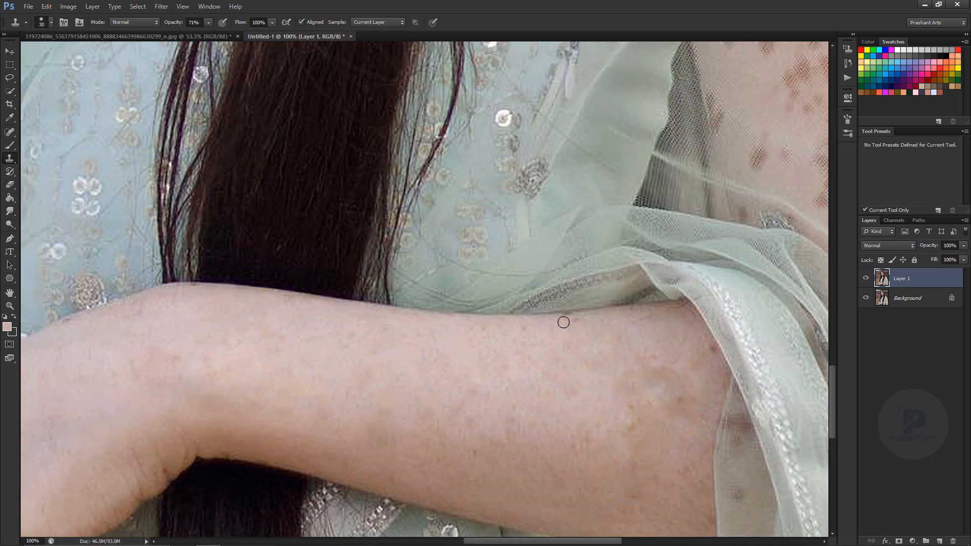
# Return to the Spot Healing Brush and heal the remaining blemish on the forearm.
pyautogui.hotkey('ctrl', '-')
pyautogui.hotkey('ctrl', '-')
pyautogui.moveTo(398, 315); pyautogui.dragTo(208, 397)
pyautogui.click(10, 132)
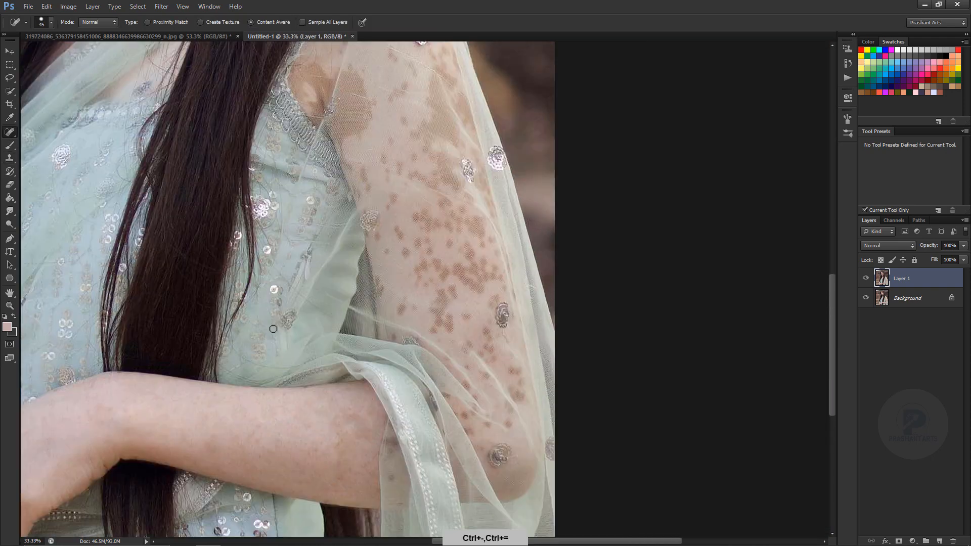
pyautogui.click(213, 449)
pyautogui.hotkey('ctrl', '-')
pyautogui.hotkey('ctrl', '-')
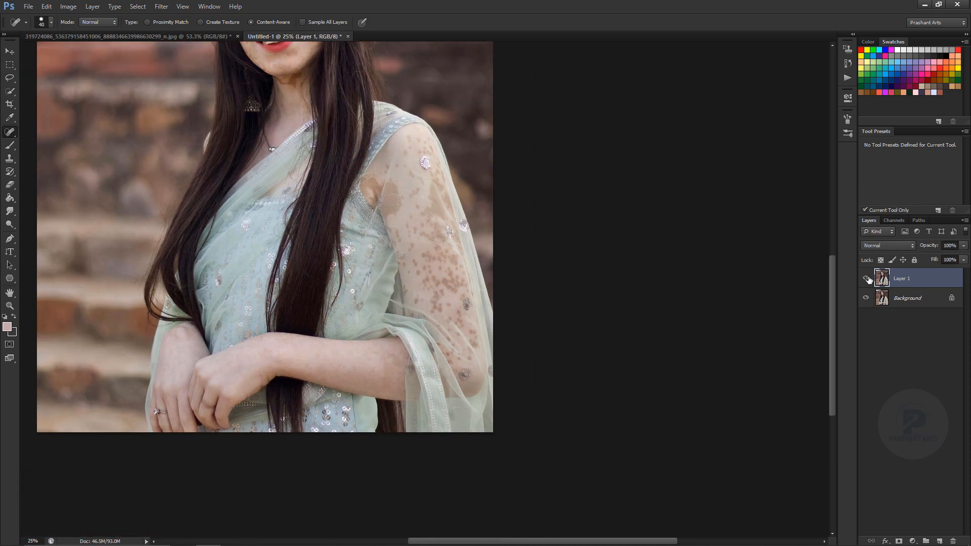
# Heal the clusters of brown spots in the middle of the upper arm under the sheer sleeve, using a 40 to 50 px brush.
pyautogui.hotkey('ctrl', '+')
pyautogui.hotkey('ctrl', '+')
pyautogui.hotkey('ctrl', '+')
pyautogui.hotkey('ctrl', '+')
pyautogui.moveTo(360, 267); pyautogui.dragTo(375, 314)
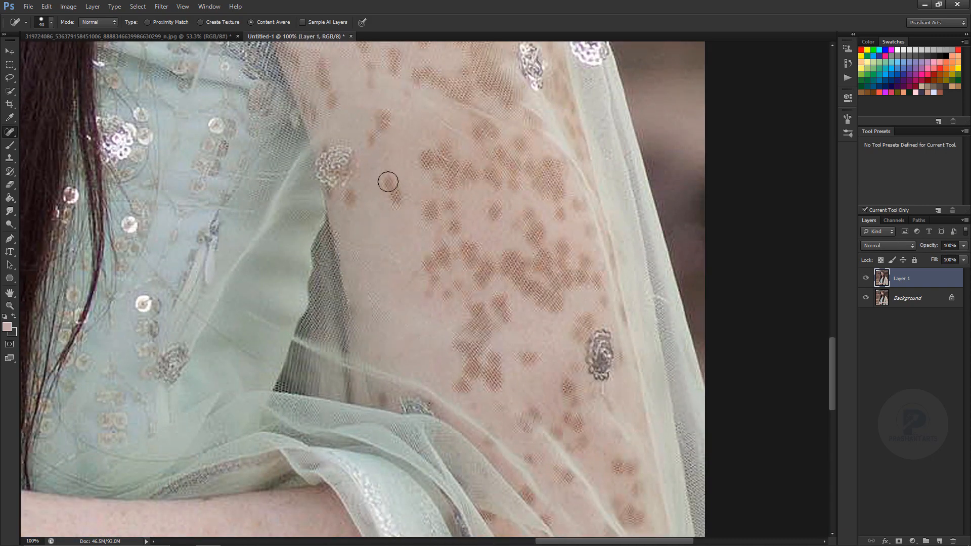
pyautogui.click(495, 215)
pyautogui.moveTo(523, 212)
pyautogui.mouseDown()
pyautogui.moveTo(550, 273)
pyautogui.moveTo(531, 263)
pyautogui.mouseUp()
pyautogui.moveTo(440, 207); pyautogui.dragTo(491, 276)
pyautogui.press(']')
pyautogui.press(']')
pyautogui.moveTo(499, 228); pyautogui.dragTo(512, 251)
pyautogui.moveTo(503, 316)
pyautogui.mouseDown()
pyautogui.moveTo(462, 345)
pyautogui.moveTo(532, 358)
pyautogui.mouseUp()
pyautogui.press('[')
pyautogui.press('[')
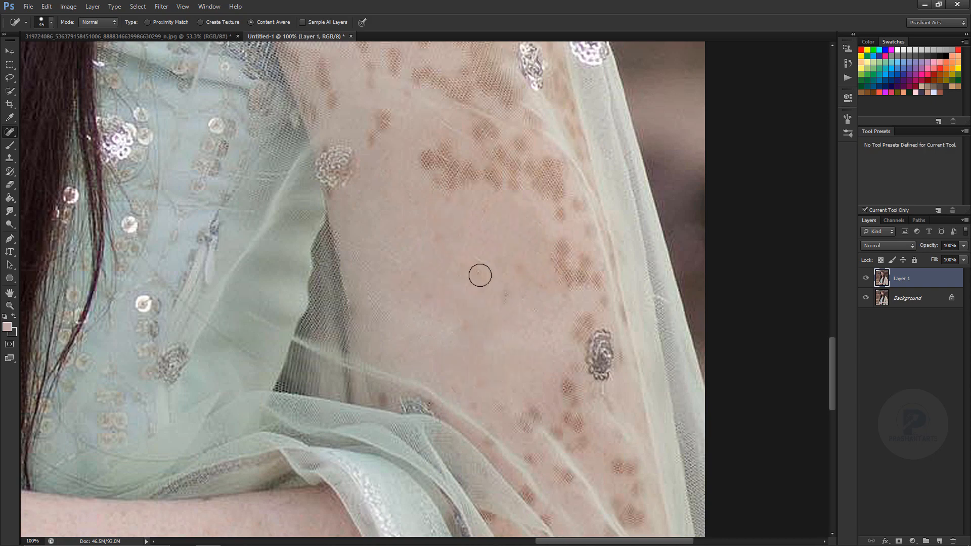
# Heal the spots near the upper arm's outer edge and the scattered spots above the sequin motif on its inner side.
pyautogui.moveTo(561, 247); pyautogui.dragTo(597, 282)
pyautogui.press('space')
pyautogui.moveTo(535, 236); pyautogui.dragTo(520, 370)
pyautogui.moveTo(377, 244); pyautogui.dragTo(360, 270)
pyautogui.moveTo(362, 136)
pyautogui.mouseDown()
pyautogui.moveTo(358, 221)
pyautogui.moveTo(382, 186)
pyautogui.mouseUp()
pyautogui.moveTo(318, 194); pyautogui.dragTo(311, 234)
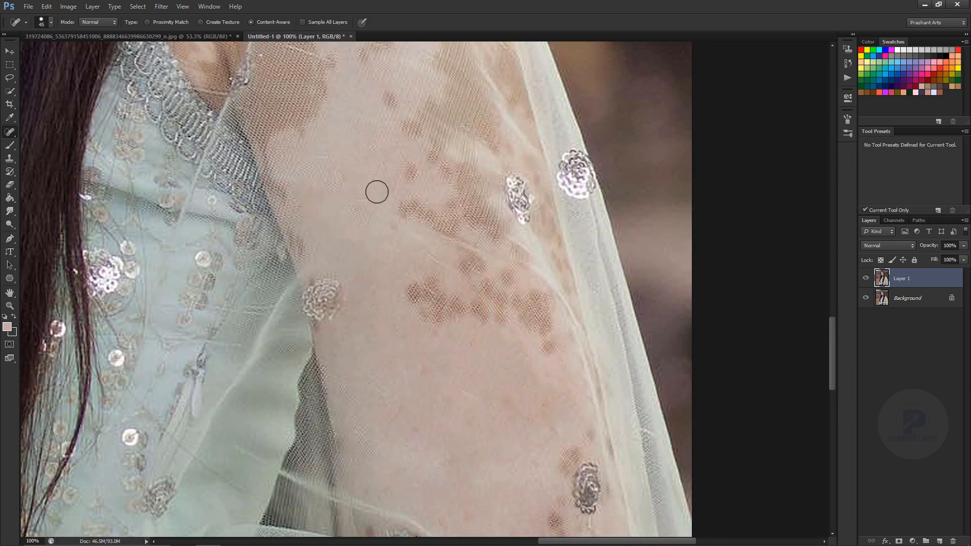
# Heal the band of brown spots running across the middle of the upper arm with a larger brush.
pyautogui.hotkey('ctrl', '-')
pyautogui.press(']')
pyautogui.press(']')
pyautogui.moveTo(509, 329)
pyautogui.mouseDown()
pyautogui.moveTo(469, 277)
pyautogui.moveTo(449, 301)
pyautogui.mouseUp()
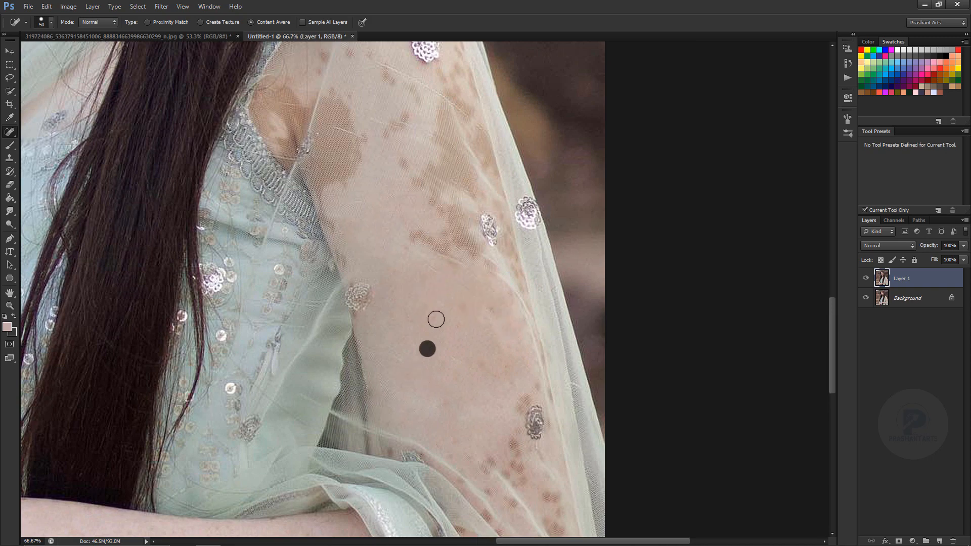
# Heal the brown spots over the shoulder and the top of the upper arm around the large sequin motif.
pyautogui.hotkey('ctrl', '-')
pyautogui.press('space')
pyautogui.moveTo(535, 232); pyautogui.dragTo(561, 353)
pyautogui.hotkey('ctrl', '+')
pyautogui.click(418, 147)
pyautogui.click(405, 183)
pyautogui.moveTo(416, 233); pyautogui.dragTo(438, 250)
pyautogui.moveTo(439, 282)
pyautogui.mouseDown()
pyautogui.moveTo(416, 300)
pyautogui.moveTo(454, 351)
pyautogui.mouseUp()
pyautogui.moveTo(441, 181); pyautogui.dragTo(457, 164)
pyautogui.moveTo(467, 150); pyautogui.dragTo(477, 186)
pyautogui.moveTo(473, 238); pyautogui.dragTo(489, 212)
pyautogui.press('[')
pyautogui.moveTo(358, 216); pyautogui.dragTo(354, 228)
pyautogui.moveTo(425, 283); pyautogui.dragTo(421, 293)
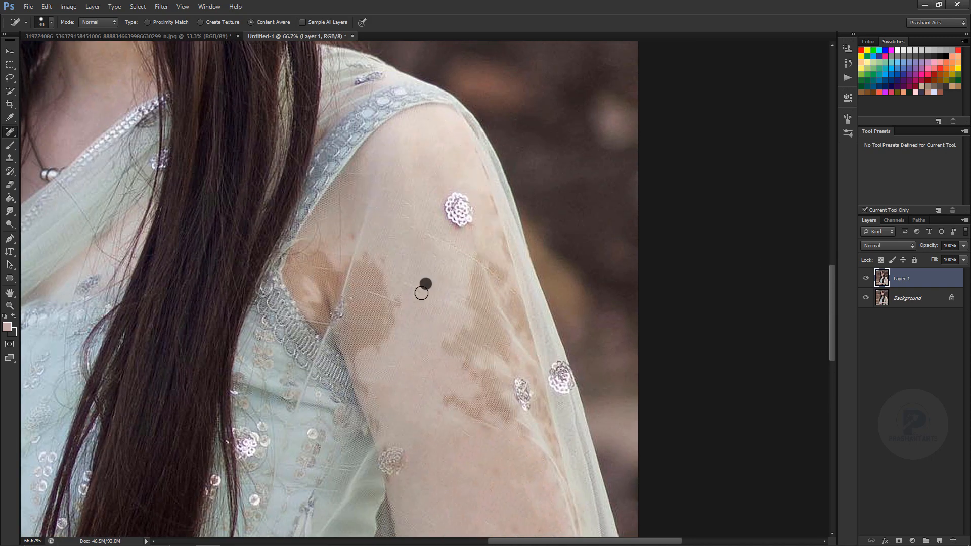
# Heal the marks along the upper arm's inner edge and the large brown patches toward its outer edge with a 45 px brush.
pyautogui.moveTo(354, 373); pyautogui.dragTo(382, 432)
pyautogui.press(']')
pyautogui.moveTo(438, 414)
pyautogui.mouseDown()
pyautogui.moveTo(487, 411)
pyautogui.moveTo(458, 336)
pyautogui.moveTo(479, 308)
pyautogui.moveTo(477, 335)
pyautogui.mouseUp()
pyautogui.click(503, 361)
pyautogui.moveTo(493, 252)
pyautogui.mouseDown()
pyautogui.moveTo(523, 331)
pyautogui.moveTo(483, 264)
pyautogui.mouseUp()
pyautogui.moveTo(475, 407); pyautogui.dragTo(453, 417)
pyautogui.hotkey('ctrl', '-')
pyautogui.hotkey('ctrl', '-')
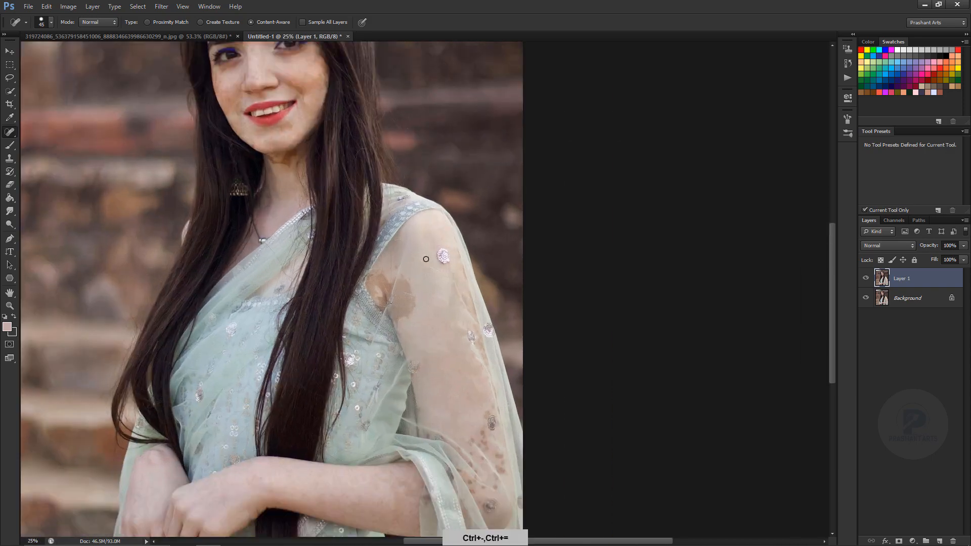
# Heal the brown spots on the lower part of the upper arm, between the sleeve folds and around the sequin motifs.
pyautogui.moveTo(427, 258); pyautogui.dragTo(364, 118)
pyautogui.hotkey('ctrl', '+')
pyautogui.hotkey('ctrl', '+')
pyautogui.hotkey('ctrl', '+')
pyautogui.press('[')
pyautogui.click(447, 273)
pyautogui.moveTo(405, 240); pyautogui.dragTo(405, 259)
pyautogui.moveTo(382, 391); pyautogui.dragTo(367, 405)
pyautogui.moveTo(433, 286)
pyautogui.mouseDown()
pyautogui.moveTo(421, 309)
pyautogui.moveTo(430, 428)
pyautogui.moveTo(479, 506)
pyautogui.mouseUp()
pyautogui.moveTo(370, 426); pyautogui.dragTo(393, 449)
# Heal the remaining spots above the elbow and reduce the brush to about 20 px.
pyautogui.hotkey('ctrl', '-')
pyautogui.hotkey('ctrl', '-')
pyautogui.hotkey('ctrl', '=')
pyautogui.moveTo(406, 325); pyautogui.dragTo(382, 234)
pyautogui.press(']')
pyautogui.moveTo(424, 372); pyautogui.dragTo(424, 342)
pyautogui.press('[')
pyautogui.press('[')
pyautogui.press('[')
pyautogui.press('[')
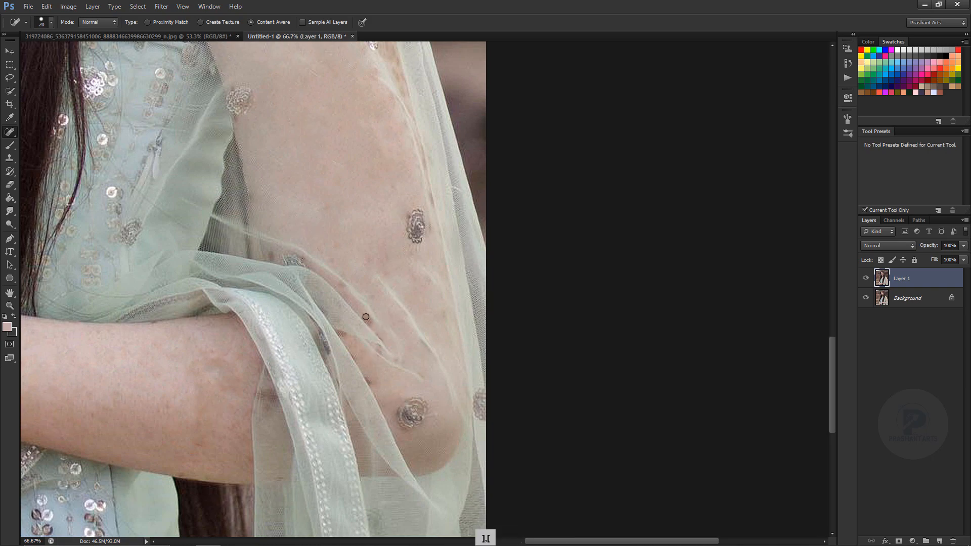
pyautogui.press('s')
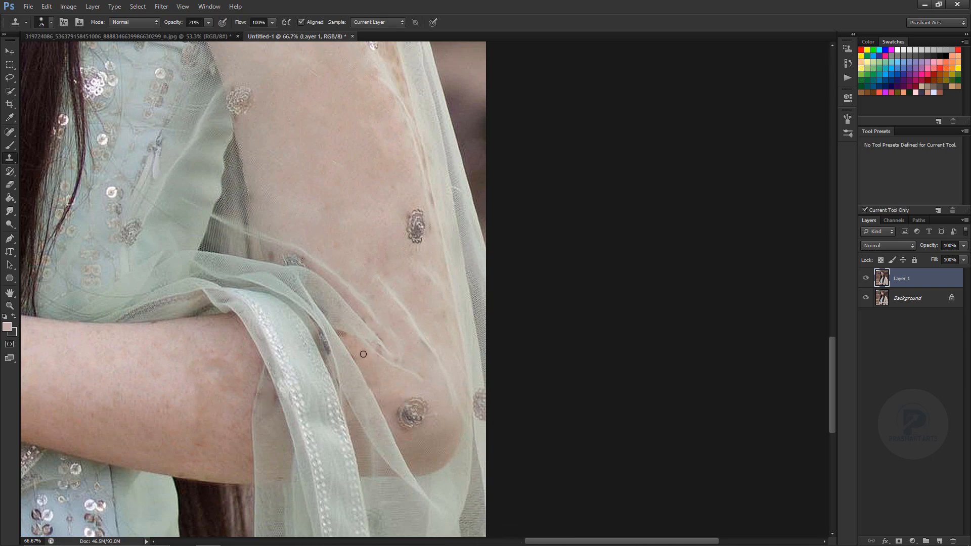
pyautogui.hotkey('ctrl', '-')
pyautogui.hotkey('ctrl', '-')
pyautogui.hotkey('ctrl', '=')
pyautogui.hotkey('ctrl', '=')
pyautogui.hotkey('ctrl', '=')
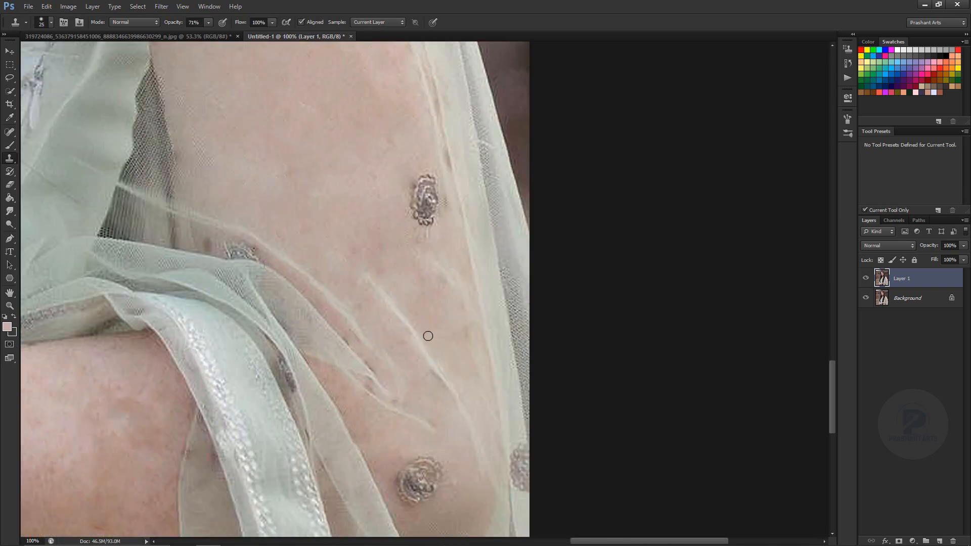
pyautogui.hotkey('ctrl', '-')
pyautogui.hotkey('ctrl', '-')
# Return to the Spot Healing Brush and heal the large netted brown patch beside the armpit with an enlarged brush.
pyautogui.press('j')
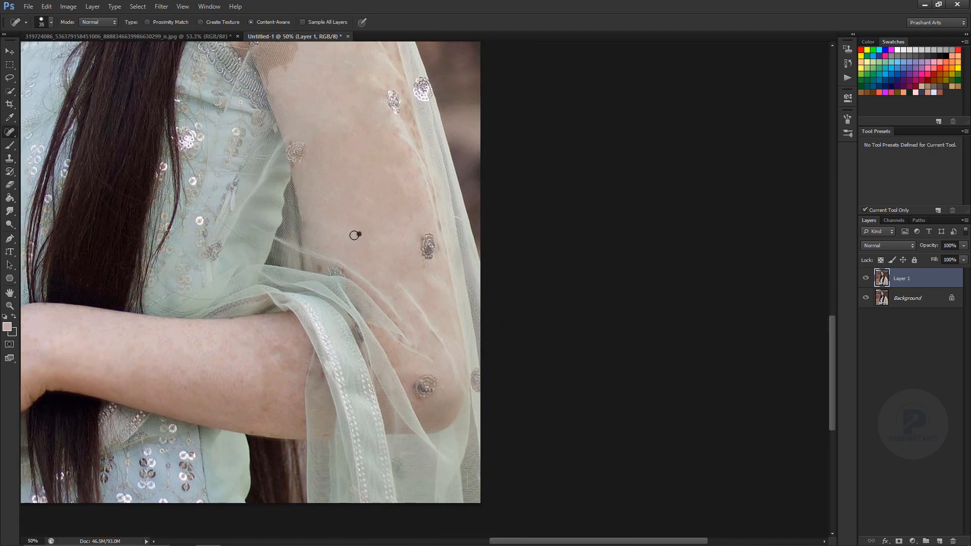
pyautogui.hotkey('ctrl', '=')
pyautogui.hotkey('ctrl', '=')
pyautogui.press(']')
pyautogui.press(']')
pyautogui.press(']')
pyautogui.press(']')
pyautogui.moveTo(258, 197)
pyautogui.mouseDown()
pyautogui.moveTo(263, 238)
pyautogui.moveTo(234, 268)
pyautogui.moveTo(294, 258)
pyautogui.mouseUp()
# Heal the bare brown patch of skin at the armpit along the blouse edge with a smaller brush.
pyautogui.press('[')
pyautogui.press('[')
pyautogui.press('[')
pyautogui.moveTo(174, 180)
pyautogui.mouseDown()
pyautogui.moveTo(178, 278)
pyautogui.moveTo(201, 192)
pyautogui.moveTo(192, 226)
pyautogui.moveTo(209, 233)
pyautogui.moveTo(155, 222)
pyautogui.mouseUp()
pyautogui.press('[')
pyautogui.moveTo(153, 191); pyautogui.dragTo(147, 245)
# Even out the skin along the armpit's edge using the Clone Stamp tool at 60% opacity with a 35 px brush.
pyautogui.press('s')
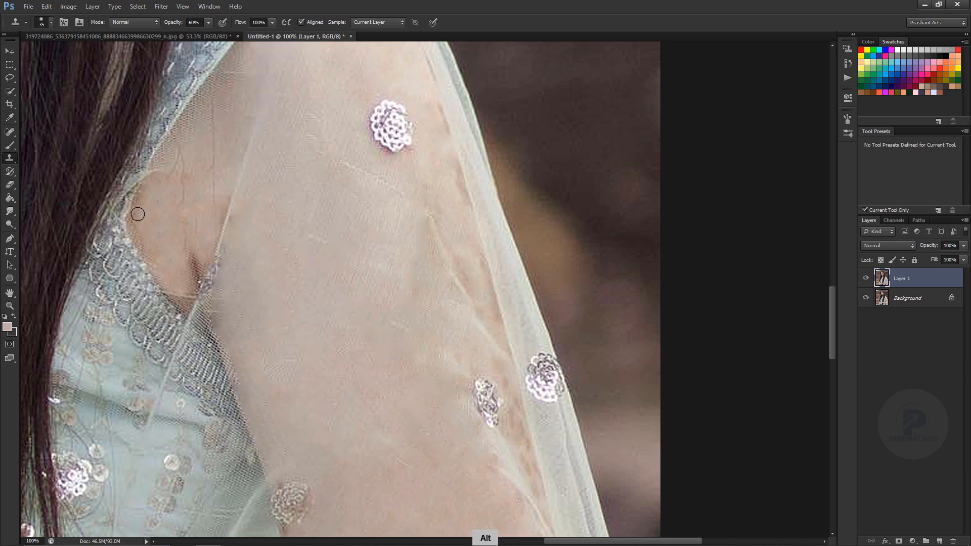
pyautogui.scroll(-4, 185, 264)
pyautogui.scroll(2, 312, 219)
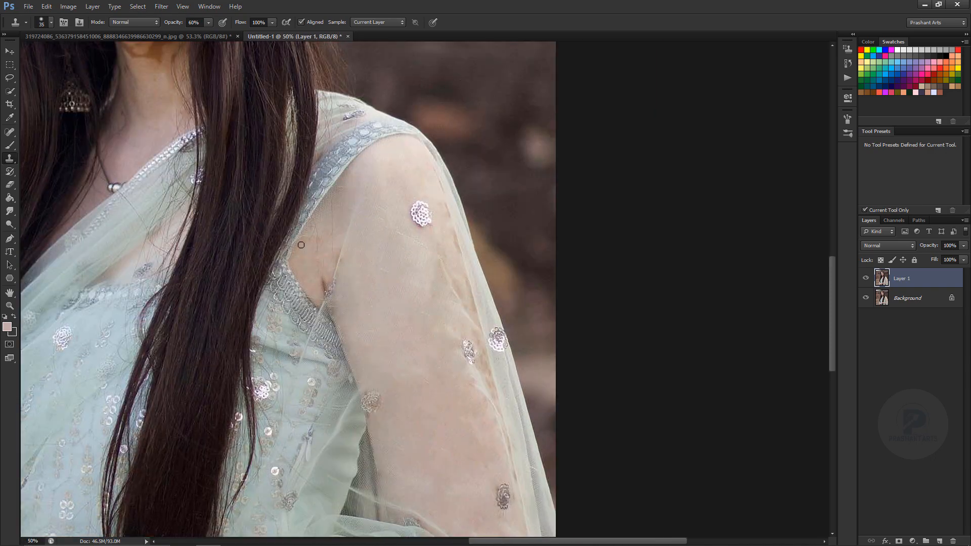
pyautogui.scroll(-4, 300, 245)
pyautogui.scroll(5, 325, 386)
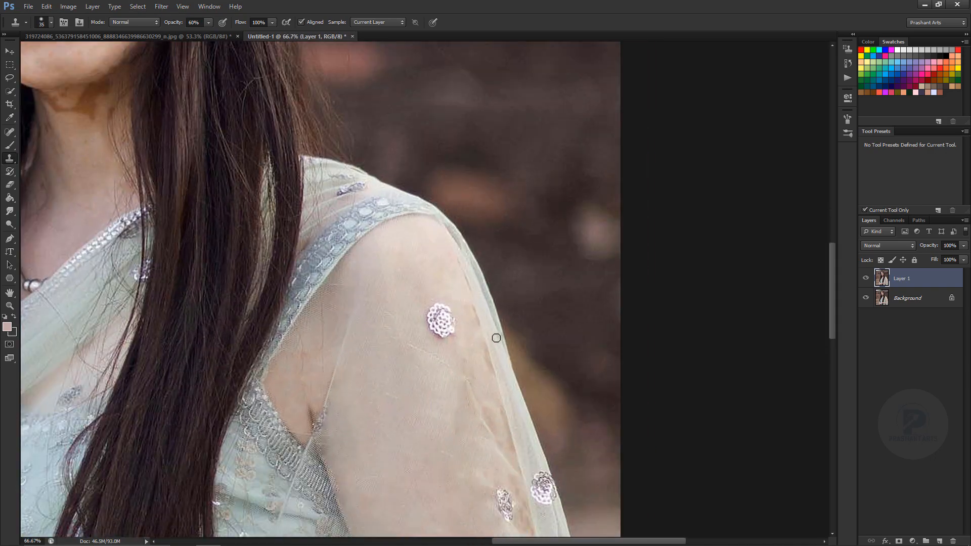
# Return to the face and heal a blotch on the cheek below the eye using the Spot Healing Brush at about 20 px.
pyautogui.moveTo(490, 371); pyautogui.dragTo(365, 292)
pyautogui.hotkey('ctrl', '-')
pyautogui.hotkey('ctrl', '-')
pyautogui.hotkey('ctrl', '-')
pyautogui.moveTo(217, 126); pyautogui.dragTo(339, 263)
pyautogui.hotkey('ctrl', '=')
pyautogui.hotkey('ctrl', '=')
pyautogui.hotkey('ctrl', '=')
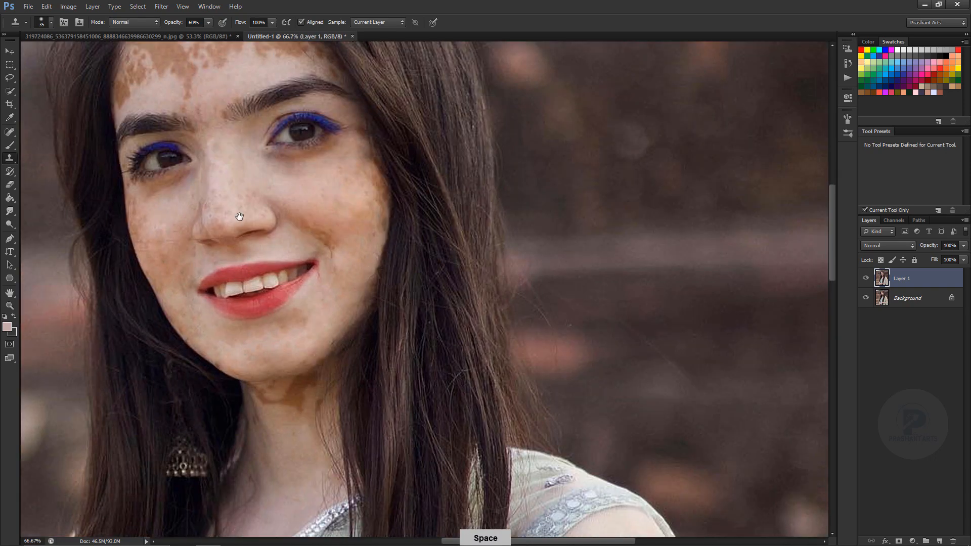
pyautogui.moveTo(238, 214); pyautogui.dragTo(326, 320)
pyautogui.hotkey('ctrl', '=')
pyautogui.press('j')
pyautogui.hotkey('ctrl', '=')
pyautogui.press('[')
pyautogui.press('[')
pyautogui.press('[')
pyautogui.click(520, 413)
pyautogui.moveTo(290, 260); pyautogui.dragTo(299, 310)
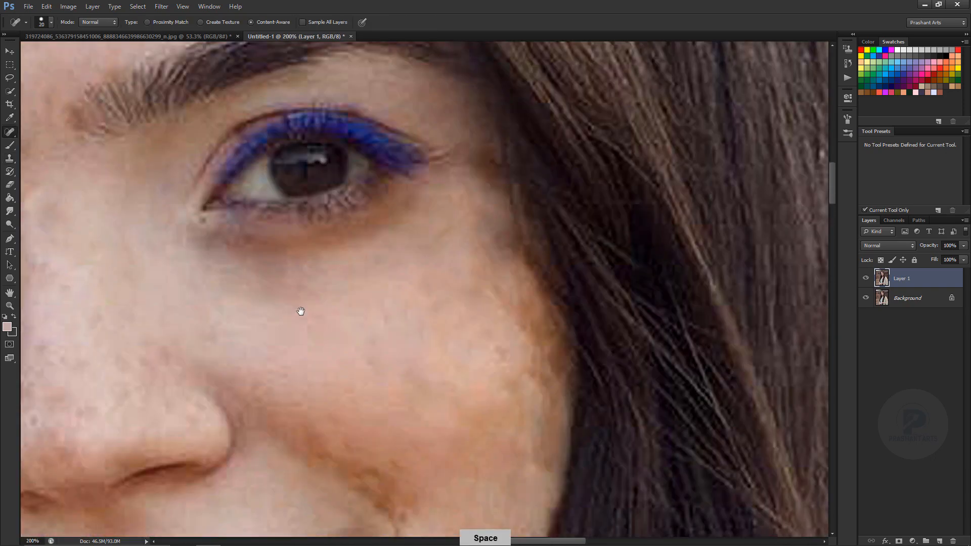
# Heal small blemishes on both cheeks with a brush of about 25 px.
pyautogui.hotkey('ctrl', '-')
pyautogui.hotkey('ctrl', '-')
pyautogui.moveTo(185, 202); pyautogui.dragTo(258, 339)
pyautogui.hotkey('ctrl', '=')
pyautogui.hotkey('ctrl', '-')
pyautogui.hotkey('ctrl', '=')
pyautogui.press('[')
pyautogui.press('[')
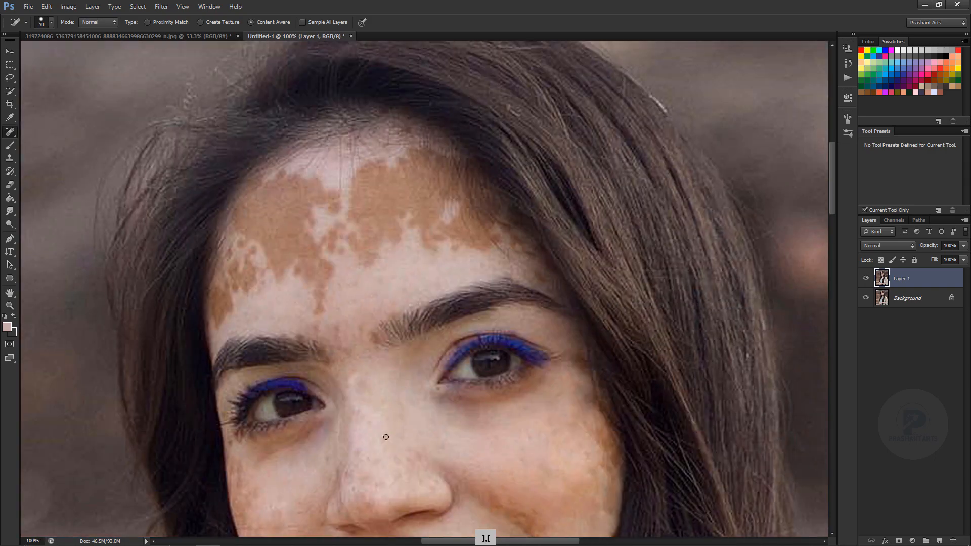
pyautogui.moveTo(377, 430); pyautogui.dragTo(393, 339)
pyautogui.click(536, 360)
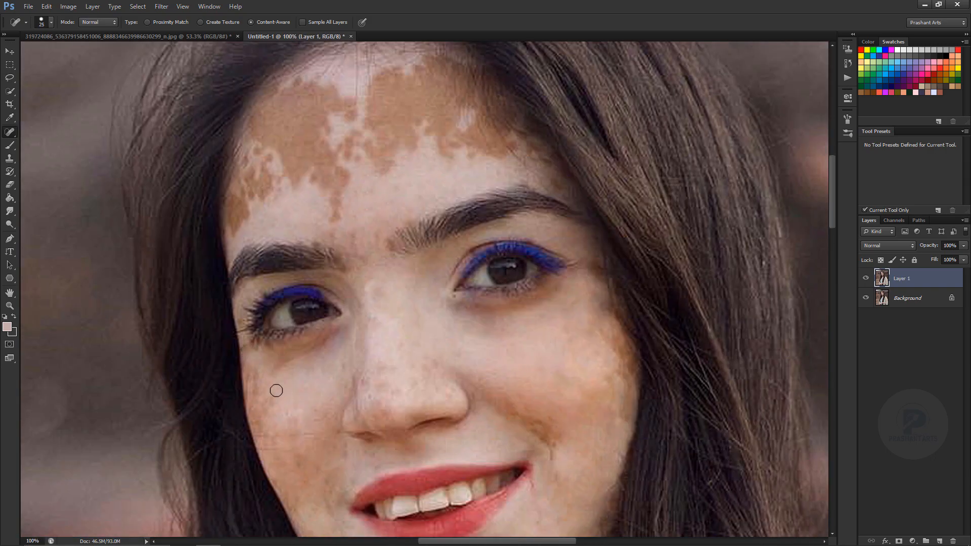
pyautogui.moveTo(254, 378); pyautogui.dragTo(261, 403)
# Heal the brown patches on the left half of the forehead up to the hairline with a brush of up to 60 px.
pyautogui.press(']')
pyautogui.press(']')
pyautogui.press(']')
pyautogui.press(']')
pyautogui.press(']')
pyautogui.click(368, 285)
pyautogui.moveTo(354, 217); pyautogui.dragTo(385, 386)
pyautogui.moveTo(365, 385)
pyautogui.mouseDown()
pyautogui.moveTo(369, 356)
pyautogui.moveTo(348, 324)
pyautogui.moveTo(351, 301)
pyautogui.moveTo(298, 337)
pyautogui.mouseUp()
pyautogui.press(']')
pyautogui.moveTo(316, 277)
pyautogui.mouseDown()
pyautogui.moveTo(298, 316)
pyautogui.moveTo(331, 306)
pyautogui.mouseUp()
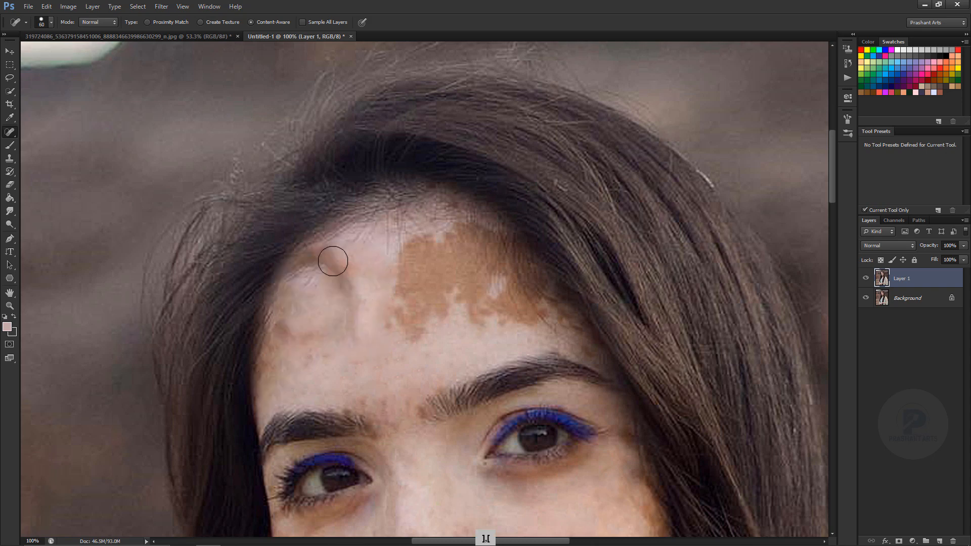
pyautogui.press('[')
pyautogui.press('[')
pyautogui.moveTo(325, 260); pyautogui.dragTo(350, 314)
# Heal the large brown patch on the right half of the forehead and the marks left above the eyebrows.
pyautogui.press(']')
pyautogui.press(']')
pyautogui.moveTo(419, 318)
pyautogui.mouseDown()
pyautogui.moveTo(433, 277)
pyautogui.moveTo(493, 303)
pyautogui.moveTo(449, 238)
pyautogui.mouseUp()
pyautogui.press('[')
pyautogui.press('[')
pyautogui.click(473, 278)
pyautogui.click(455, 243)
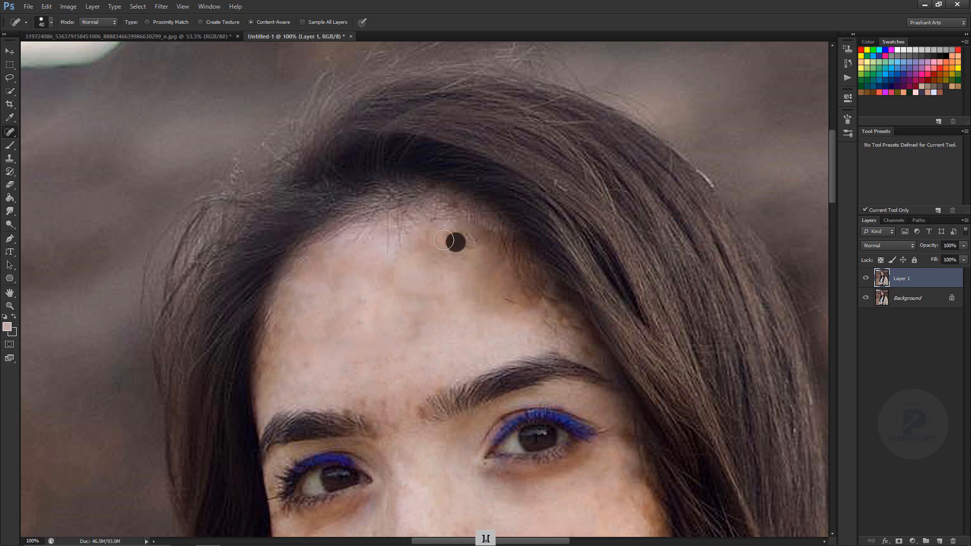
pyautogui.moveTo(432, 314); pyautogui.dragTo(450, 331)
pyautogui.moveTo(445, 324); pyautogui.dragTo(315, 336)
# Undo the last stroke and set the Brush tool to 16% opacity with an 80 px tip for the face.
pyautogui.click(10, 146)
pyautogui.hotkey('ctrl', 'alt', 'z')
pyautogui.moveTo(180, 25); pyautogui.dragTo(142, 26)
pyautogui.moveTo(352, 268)
pyautogui.mouseDown()
pyautogui.moveTo(385, 312)
pyautogui.moveTo(383, 288)
pyautogui.moveTo(315, 239)
pyautogui.mouseUp()
pyautogui.press('[')
pyautogui.press('[')
pyautogui.press('[')
pyautogui.press('[')
pyautogui.hotkey('ctrl', '-')
pyautogui.hotkey('ctrl', '-')
pyautogui.hotkey('ctrl', '=')
pyautogui.hotkey('ctrl', '=')
pyautogui.hotkey('ctrl', '=')
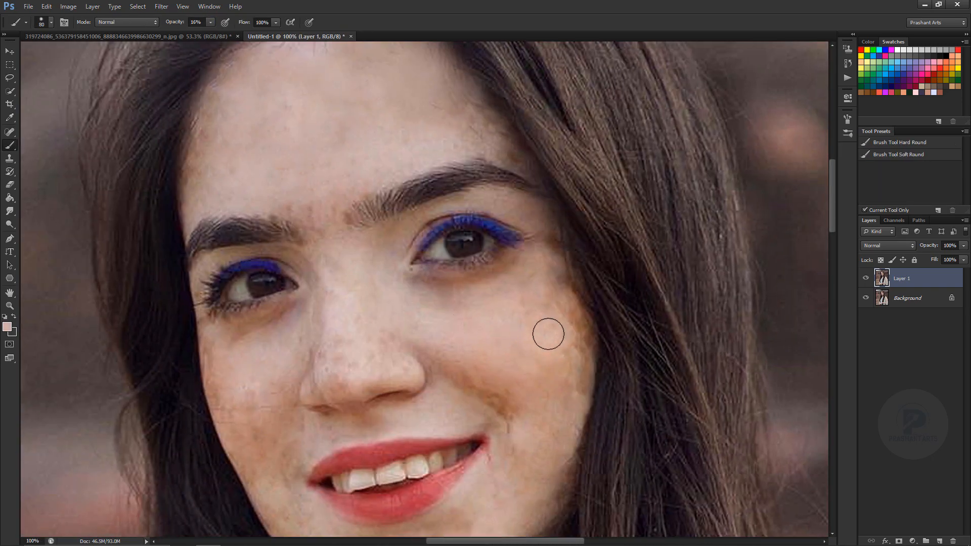
# Smooth the skin tone on the forehead with the Mixer Brush, using a tip of up to 200 px.
pyautogui.moveTo(574, 321); pyautogui.dragTo(575, 344)
pyautogui.rightClick(10, 147)
pyautogui.click(48, 175)
pyautogui.click(848, 119)
pyautogui.moveTo(729, 298); pyautogui.dragTo(733, 307)
pyautogui.click(848, 119)
pyautogui.press(']')
pyautogui.press(']')
pyautogui.press(']')
pyautogui.press(']')
pyautogui.press(']')
pyautogui.press(']')
pyautogui.press(']')
pyautogui.press(']')
pyautogui.moveTo(302, 128)
pyautogui.mouseDown()
pyautogui.moveTo(340, 129)
pyautogui.moveTo(386, 90)
pyautogui.mouseUp()
pyautogui.moveTo(423, 80); pyautogui.dragTo(449, 190)
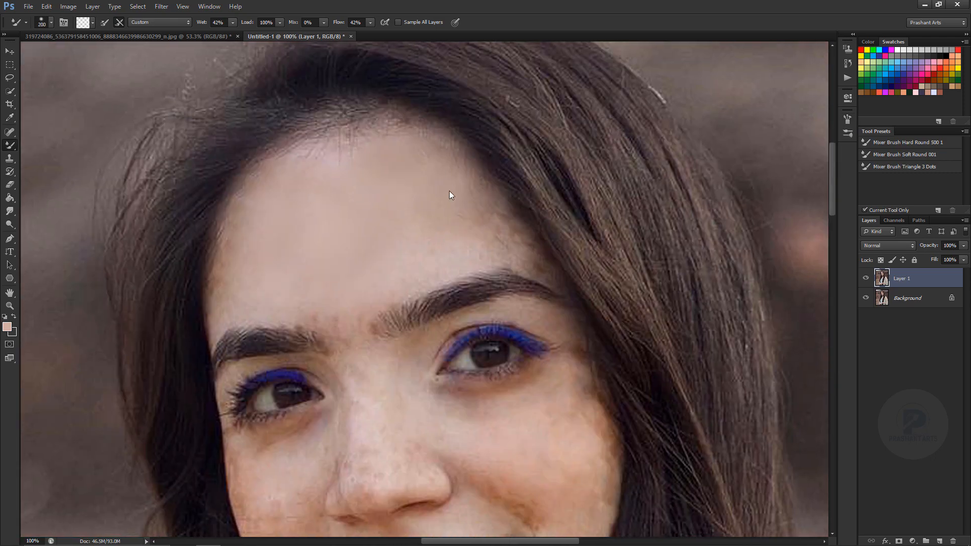
# Blend the remaining uneven skin on the cheeks, around the mouth and on the chin with the Mixer Brush.
pyautogui.press(']')
pyautogui.moveTo(562, 442); pyautogui.dragTo(544, 198)
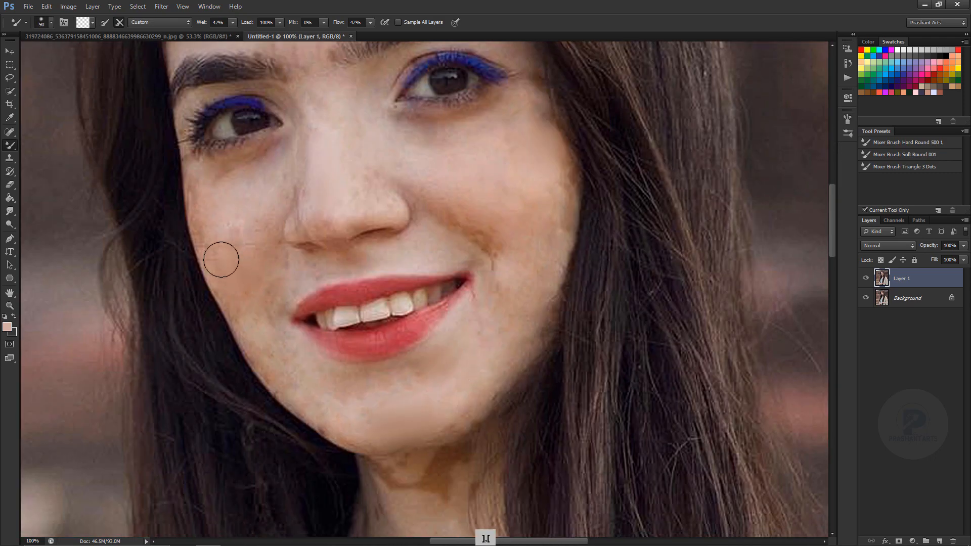
pyautogui.hotkey('ctrl', '-')
pyautogui.hotkey('ctrl', '-')
pyautogui.hotkey('ctrl', '-')
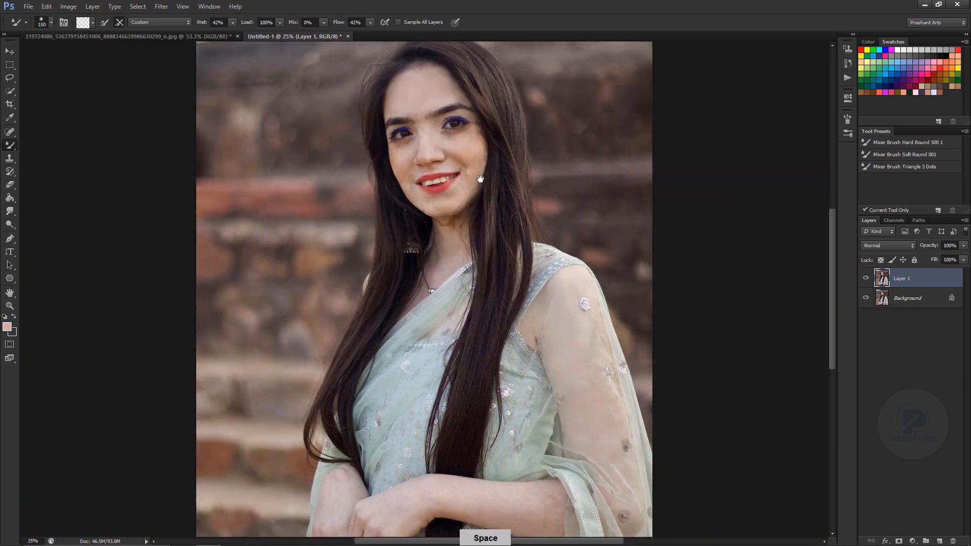
pyautogui.hotkey('ctrl', '+')
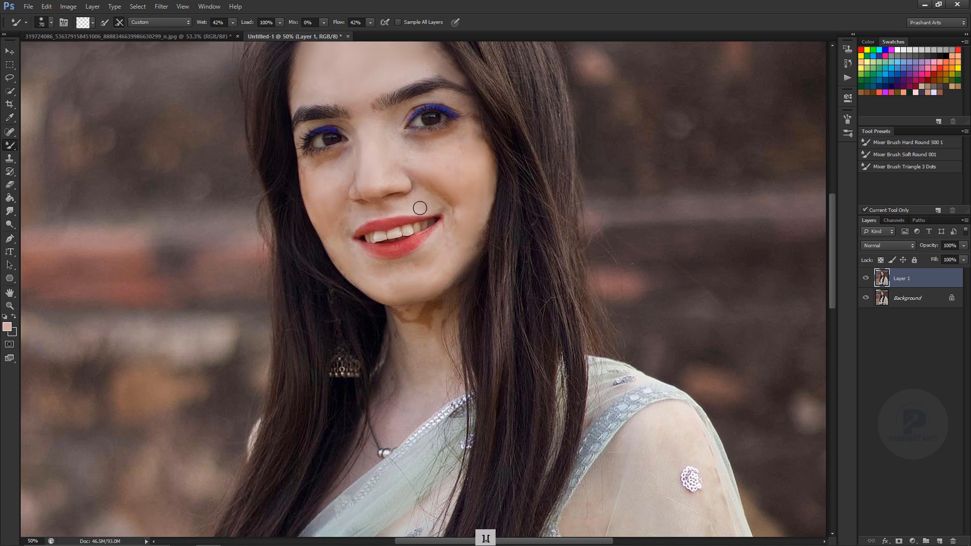
# Heal the brown patch on the neck just below the chin with the content-aware Spot Healing Brush at 80 px.
pyautogui.hotkey('ctrl', '0')
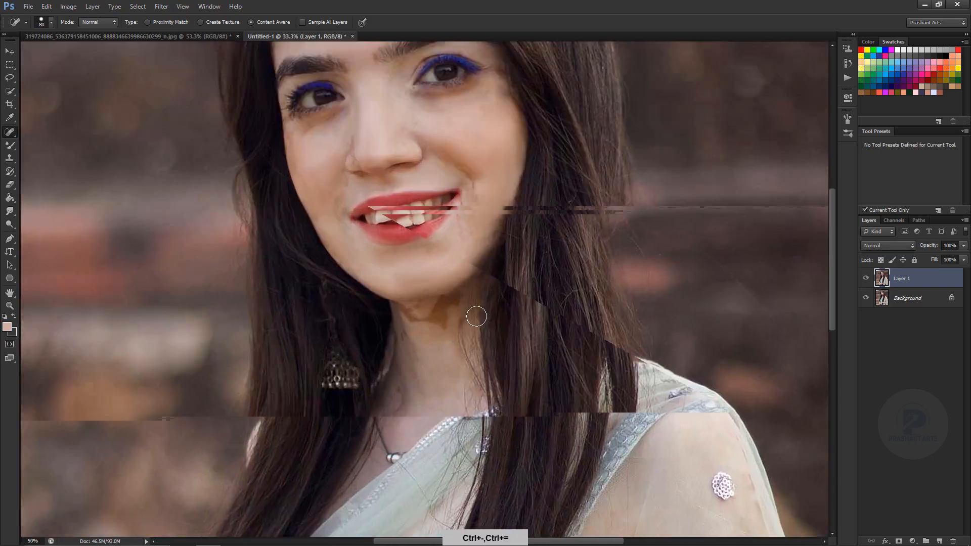
pyautogui.moveTo(455, 304); pyautogui.dragTo(435, 324)
pyautogui.click(446, 324)
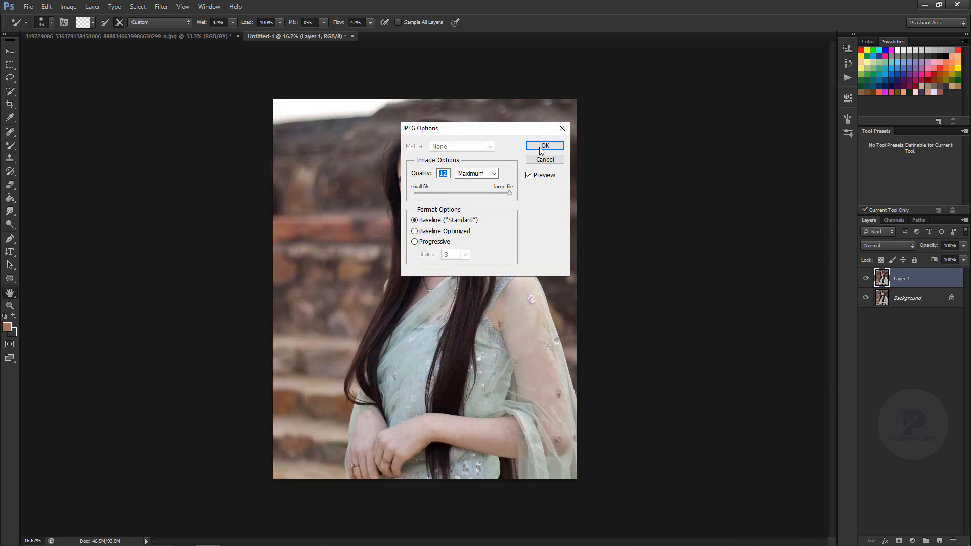
# Save the retouched portrait as a baseline JPEG at maximum quality 12.
pyautogui.click(544, 146)
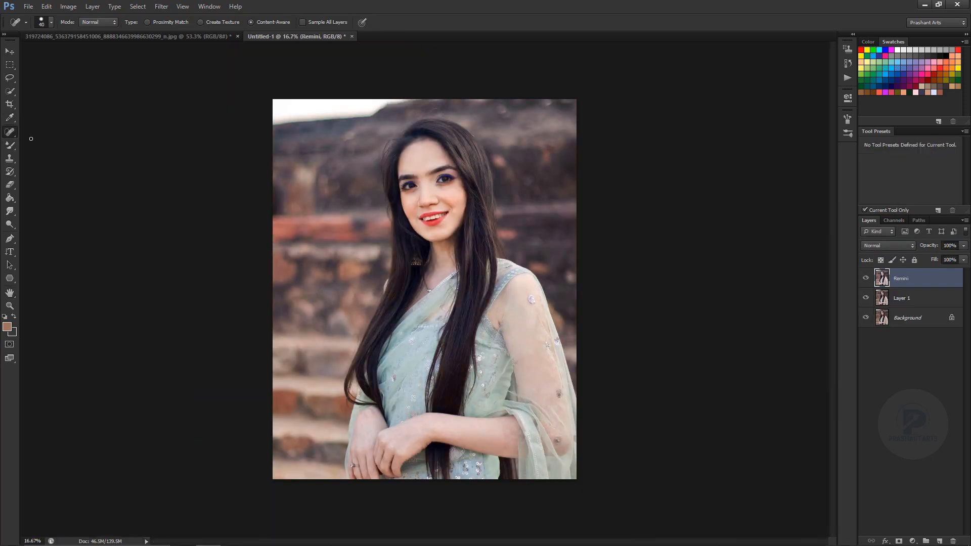
# Brighten the teeth on the Remini layer with the Dodge tool set to Highlights at 4% exposure and a 45 px tip.
pyautogui.hotkey('ctrl', '=')
pyautogui.hotkey('ctrl', '=')
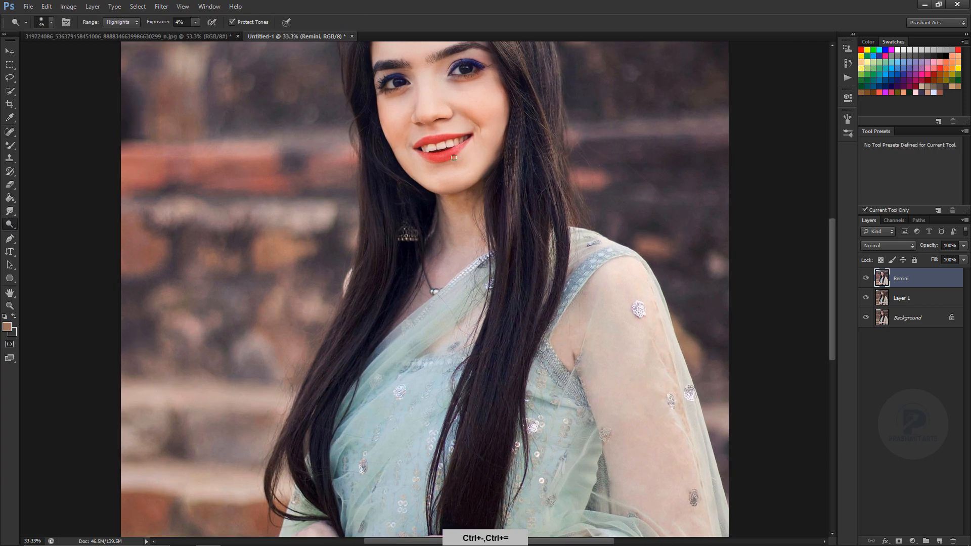
pyautogui.moveTo(516, 123); pyautogui.dragTo(511, 201)
pyautogui.hotkey('ctrl', '=')
pyautogui.hotkey('ctrl', '=')
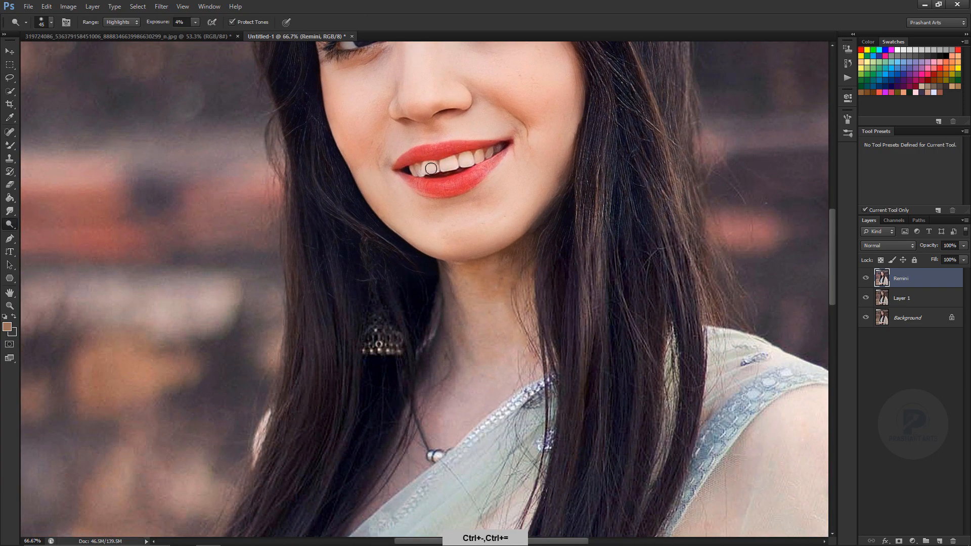
pyautogui.moveTo(431, 168); pyautogui.dragTo(484, 156)
# Add a new layer in Color blend mode and set the foreground to a very pale blue (#e8f8ff).
pyautogui.click(939, 542)
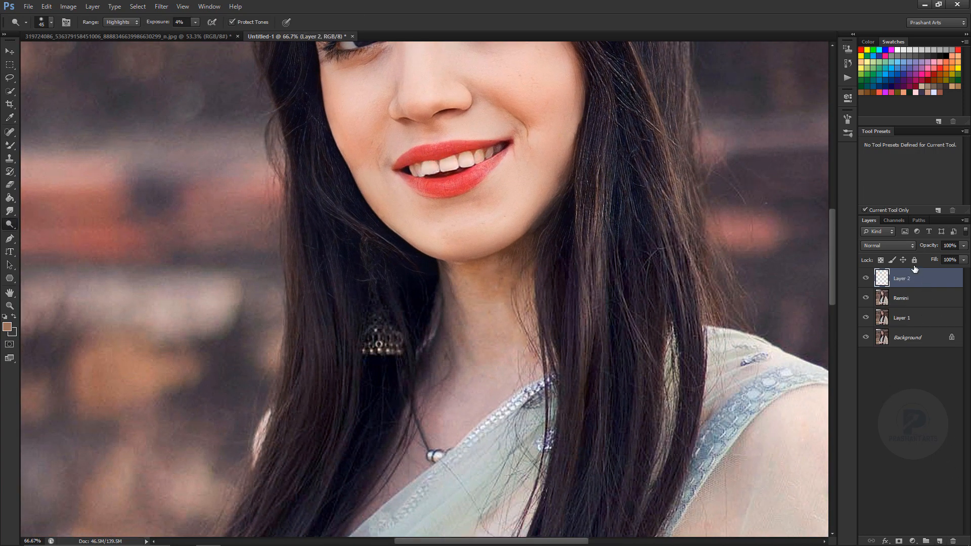
pyautogui.click(888, 245)
pyautogui.click(885, 496)
pyautogui.click(11, 331)
pyautogui.click(629, 215)
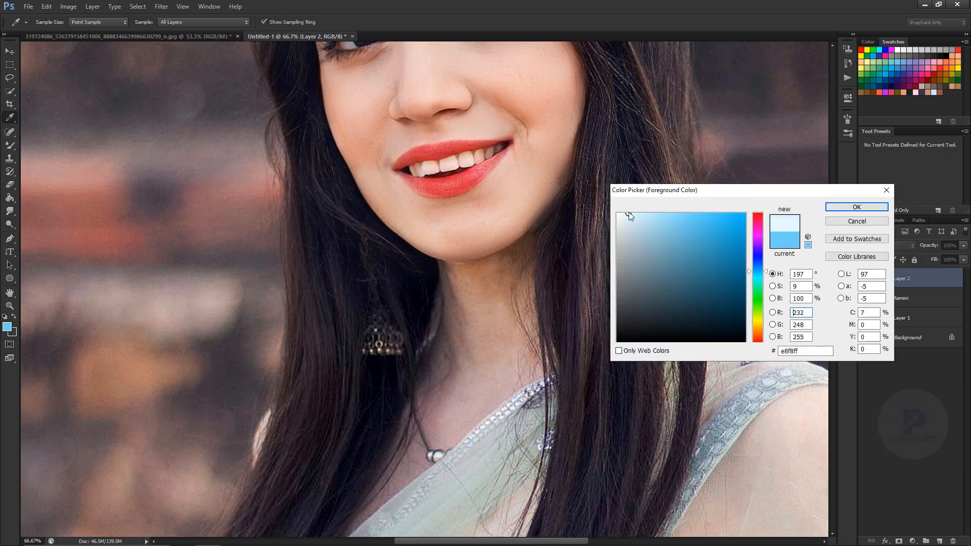
pyautogui.click(851, 211)
# Paint the pale blue over the teeth with the Brush tool at 16% opacity to whiten them.
pyautogui.rightClick(12, 146)
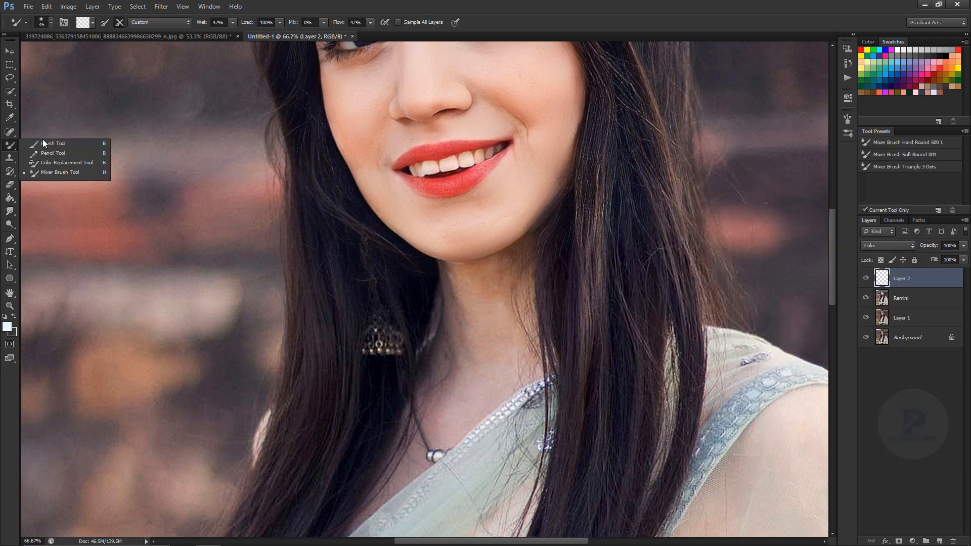
pyautogui.click(44, 142)
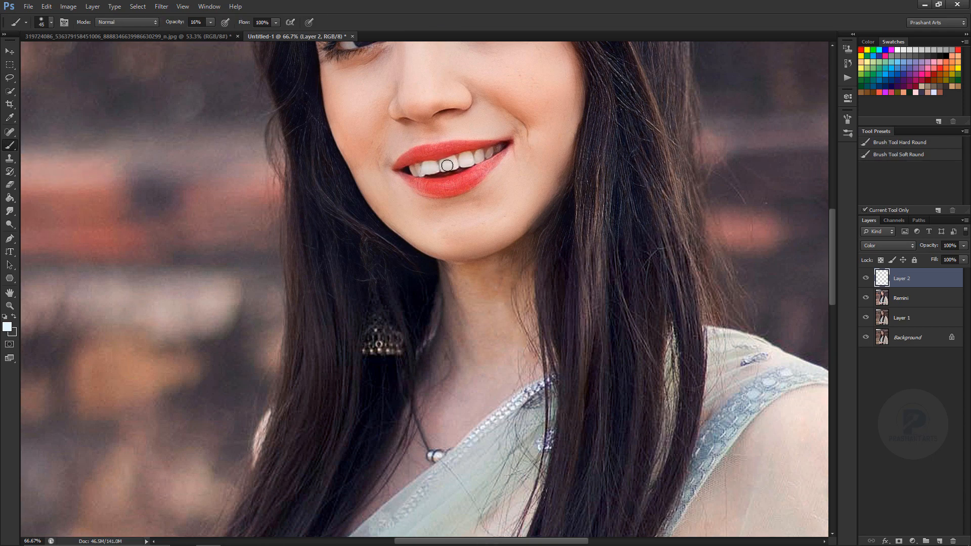
pyautogui.hotkey('ctrl', '-')
pyautogui.hotkey('ctrl', '-')
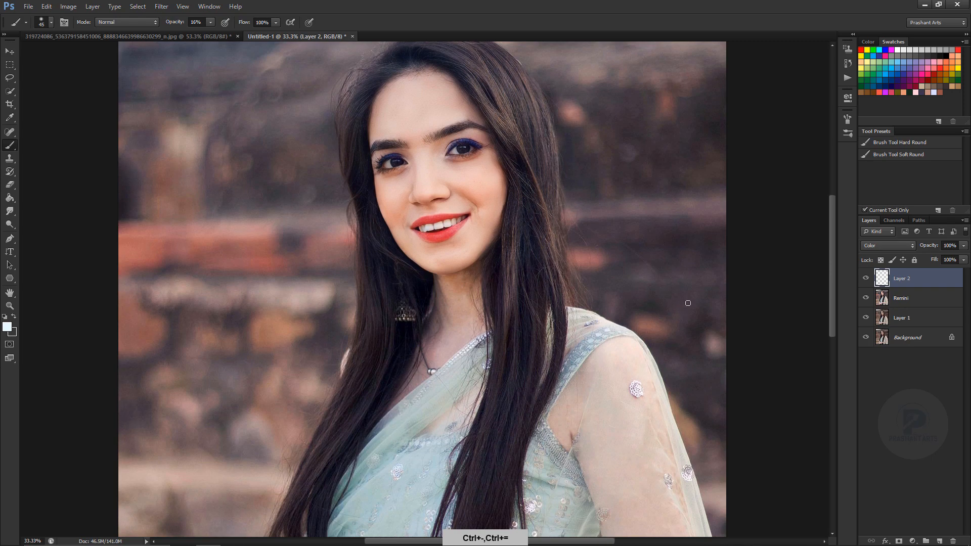
# Paint orange-red blush on both cheeks at 16% opacity with a soft brush of about 125 to 175 px.
pyautogui.click(882, 90)
pyautogui.hotkey('ctrl', '=')
pyautogui.hotkey('ctrl', '=')
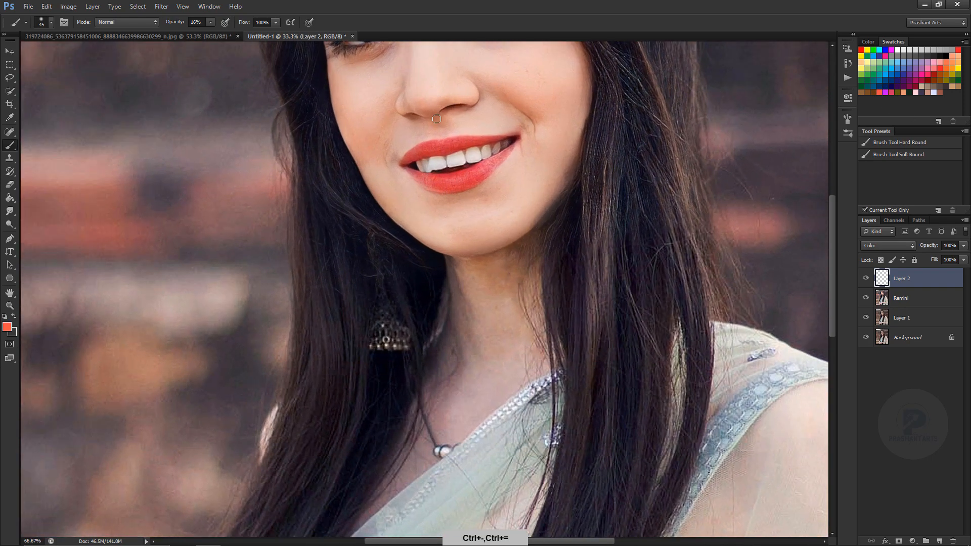
pyautogui.hotkey('ctrl', '-')
pyautogui.press(']')
pyautogui.press(']')
pyautogui.press(']')
pyautogui.press(']')
pyautogui.press(']')
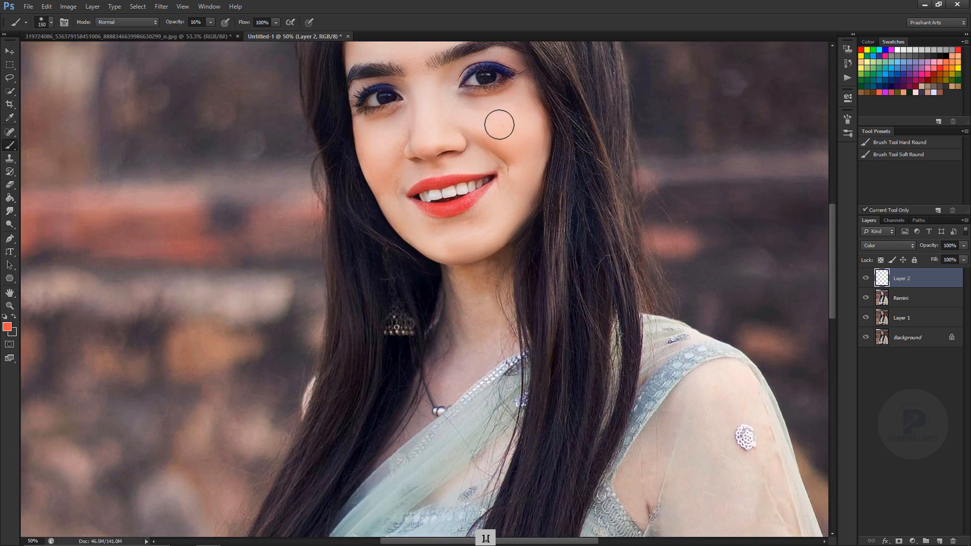
pyautogui.moveTo(507, 123); pyautogui.dragTo(515, 123)
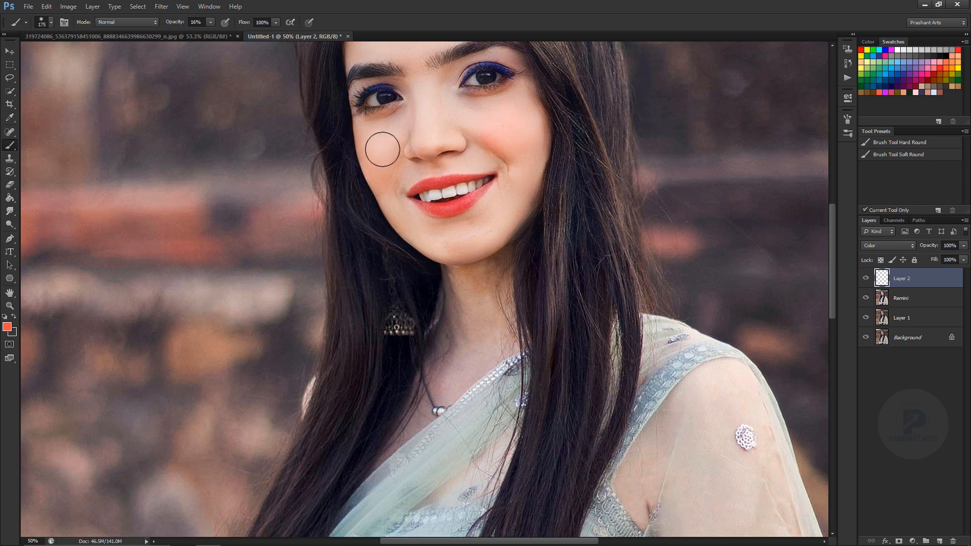
pyautogui.hotkey('ctrl', 'alt', 'z')
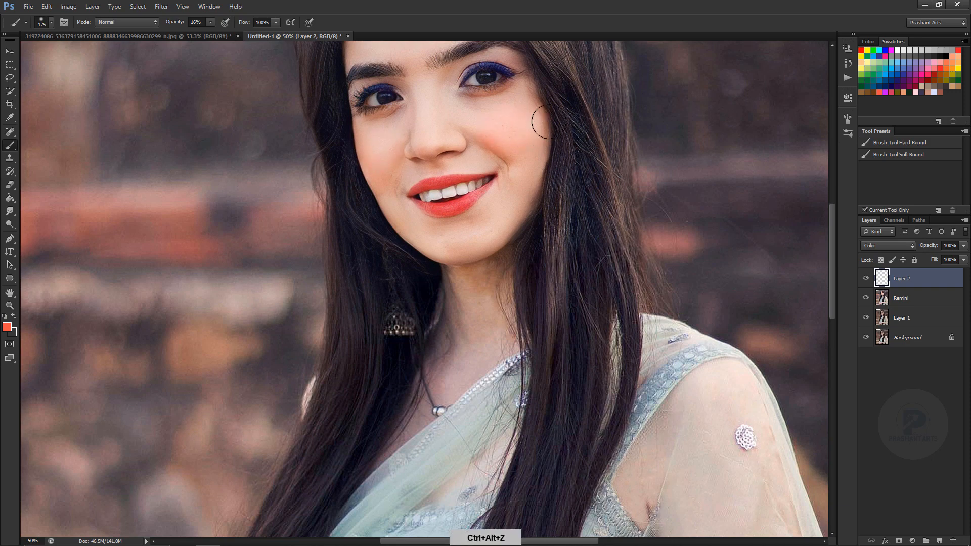
pyautogui.hotkey('ctrl', '-')
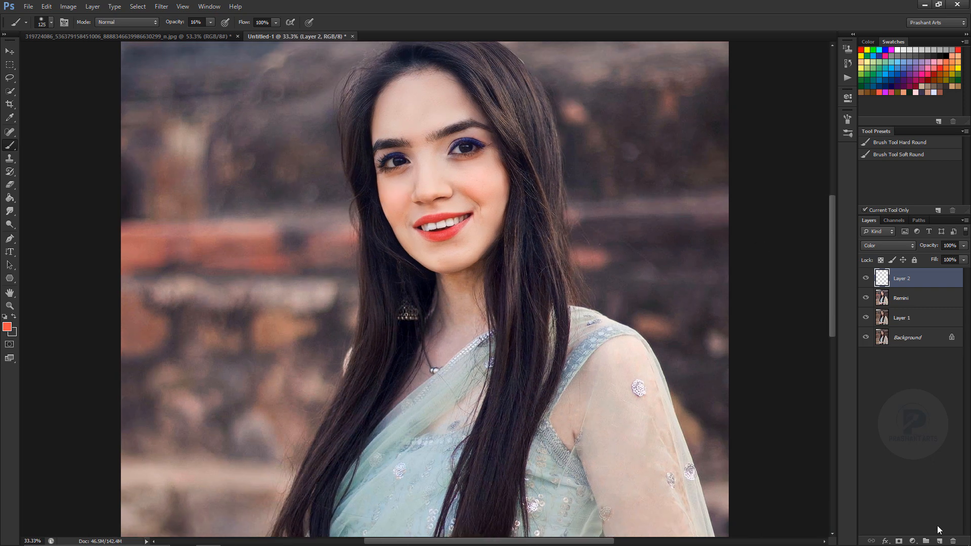
# Add a new layer above the blush layer and set the brush to white at 10% opacity.
pyautogui.click(939, 541)
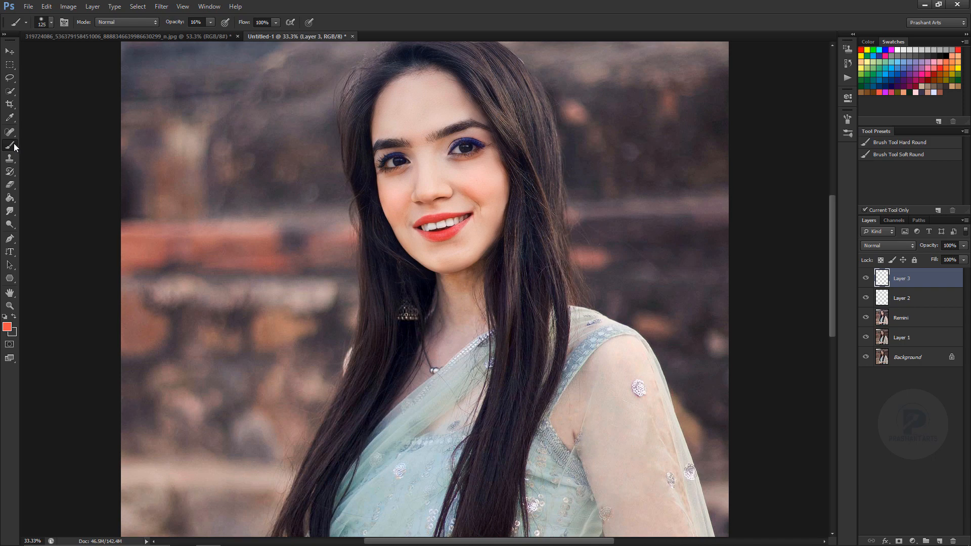
pyautogui.click(909, 146)
pyautogui.hotkey('ctrl', '+')
pyautogui.press('[')
pyautogui.press('[')
pyautogui.press('[')
pyautogui.press('[')
pyautogui.press('[')
pyautogui.press('[')
pyautogui.press('[')
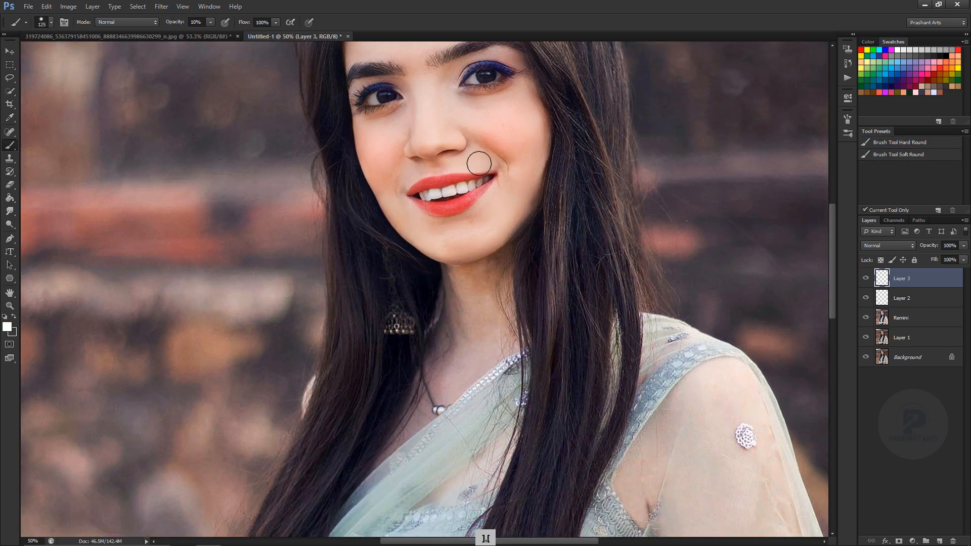
# Paint subtle white highlights around the lips and nose with a small brush of about 5 to 20 px.
pyautogui.hotkey('ctrl', '+')
pyautogui.press('[')
pyautogui.press('[')
pyautogui.press('[')
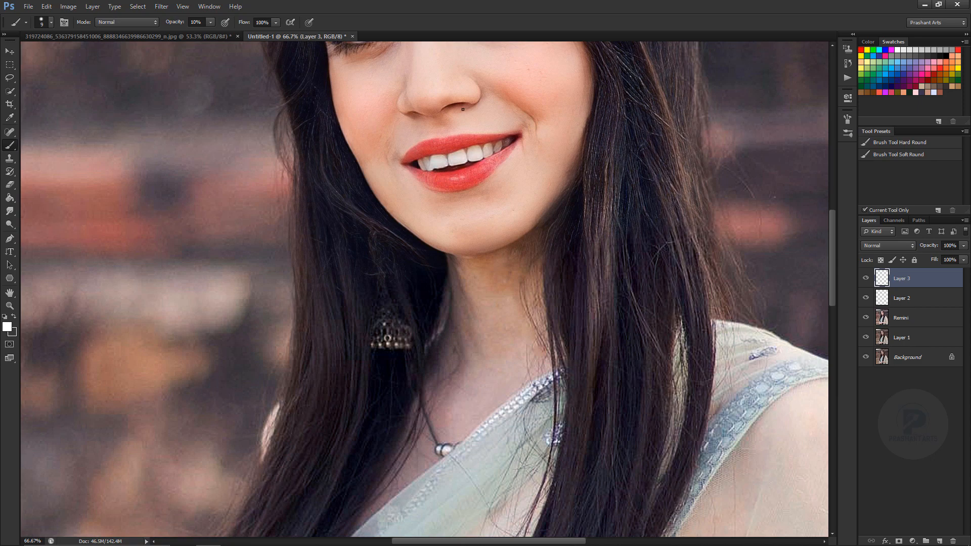
pyautogui.press('[')
pyautogui.press('[')
pyautogui.press('[')
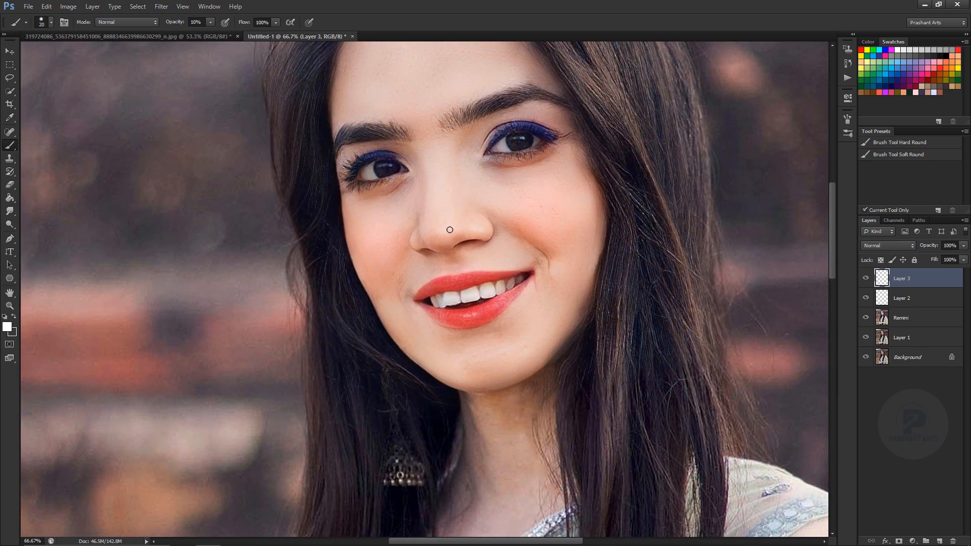
# Paint small white catchlights in both eyes with a brush of about 7 px at 81% opacity.
pyautogui.press(']')
pyautogui.press('0')
pyautogui.hotkey('ctrl', '+')
pyautogui.moveTo(462, 117)
pyautogui.mouseDown()
pyautogui.moveTo(480, 102)
pyautogui.moveTo(401, 256)
pyautogui.mouseUp()
pyautogui.press('8')
pyautogui.press('1')
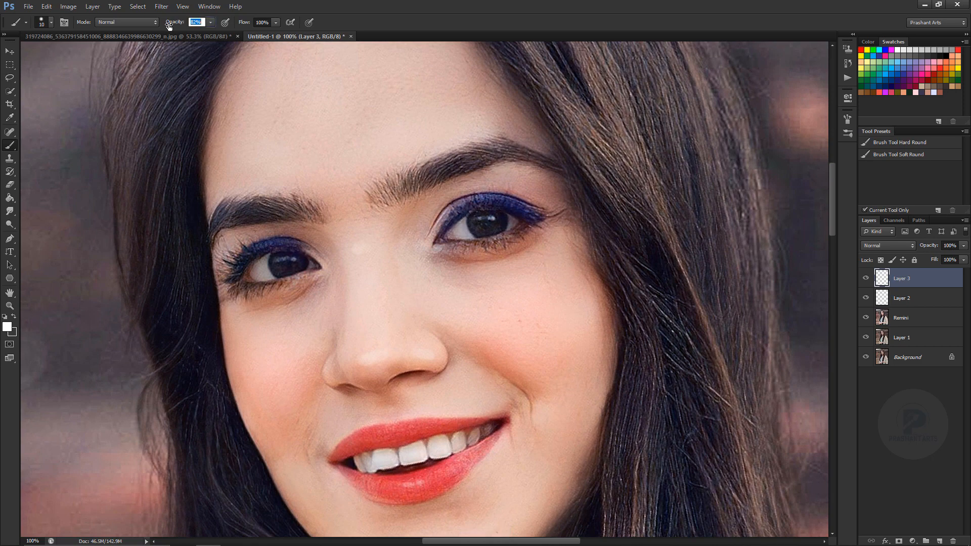
pyautogui.press('[')
pyautogui.hotkey('ctrl', '-')
pyautogui.hotkey('ctrl', '-')
pyautogui.hotkey('ctrl', '-')
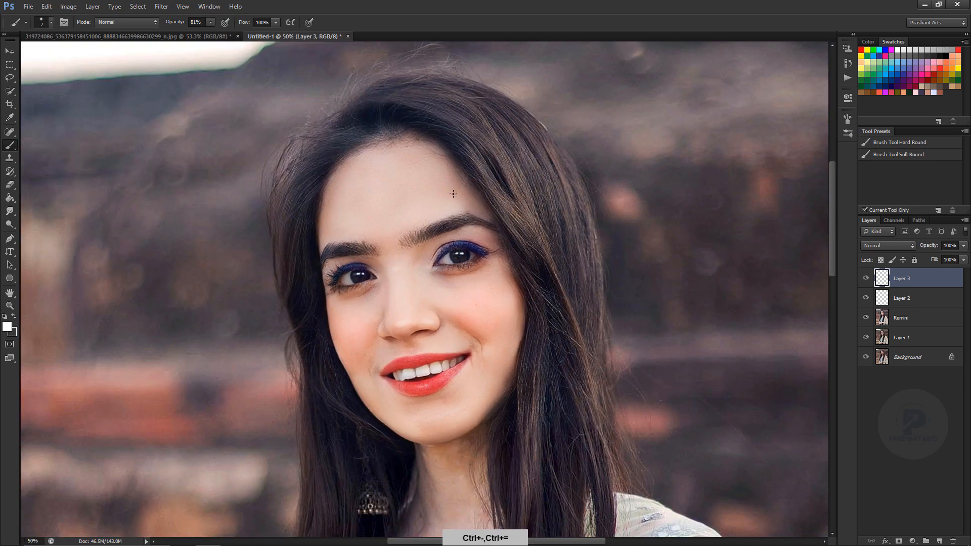
pyautogui.hotkey('ctrl', '=')
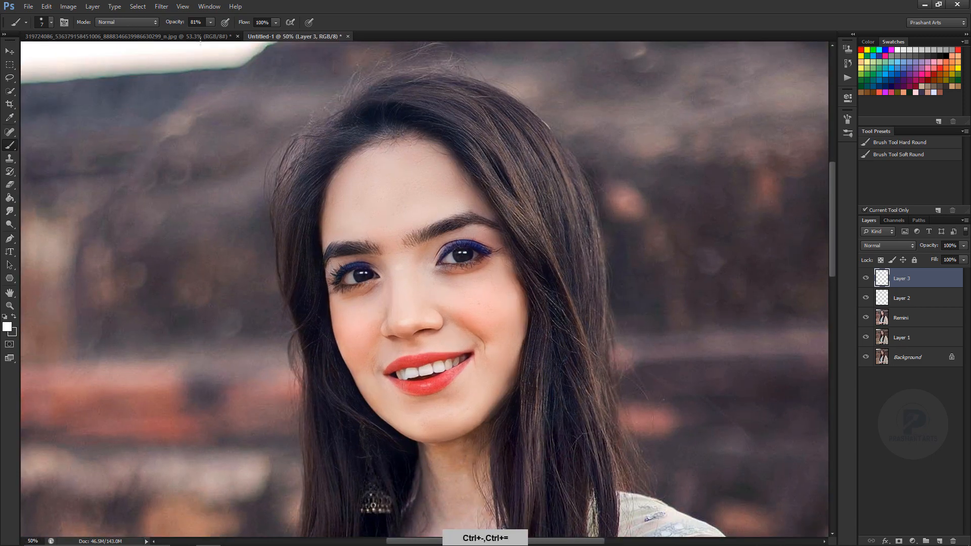
# Try to paint soft white highlights on the face at 20% opacity with a 60 px brush.
pyautogui.press('2')
pyautogui.press(']')
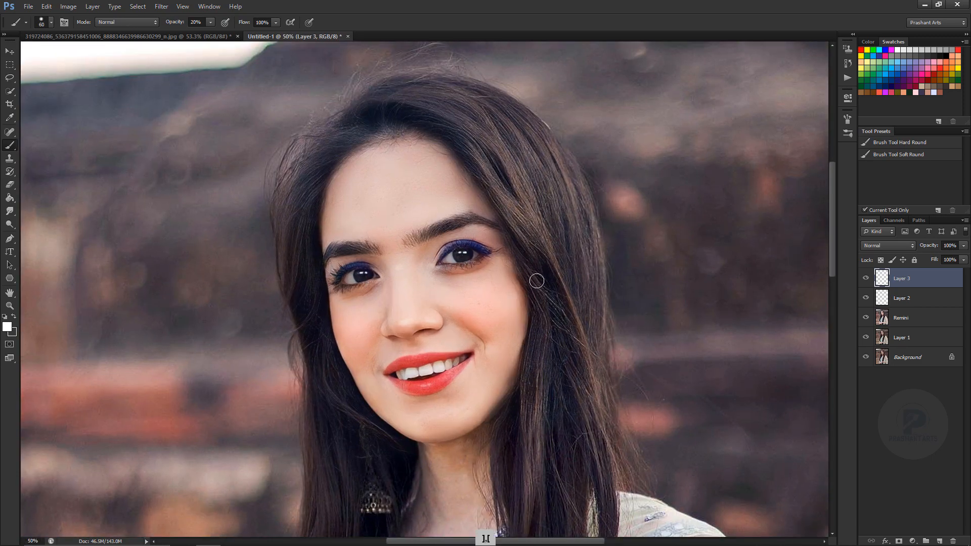
pyautogui.hotkey('ctrl', 'alt', 'z')
pyautogui.hotkey('ctrl', 'alt', 'z')
# Soften the white highlights with an 80 px Eraser at 52% opacity and set the highlight layer's opacity to 94%.
pyautogui.press('e')
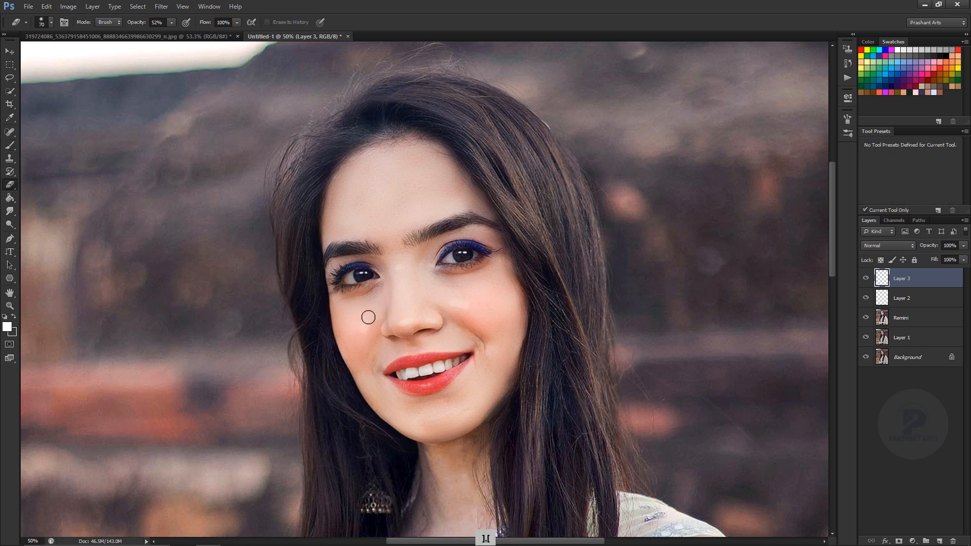
pyautogui.press(']')
pyautogui.hotkey('ctrl', '-')
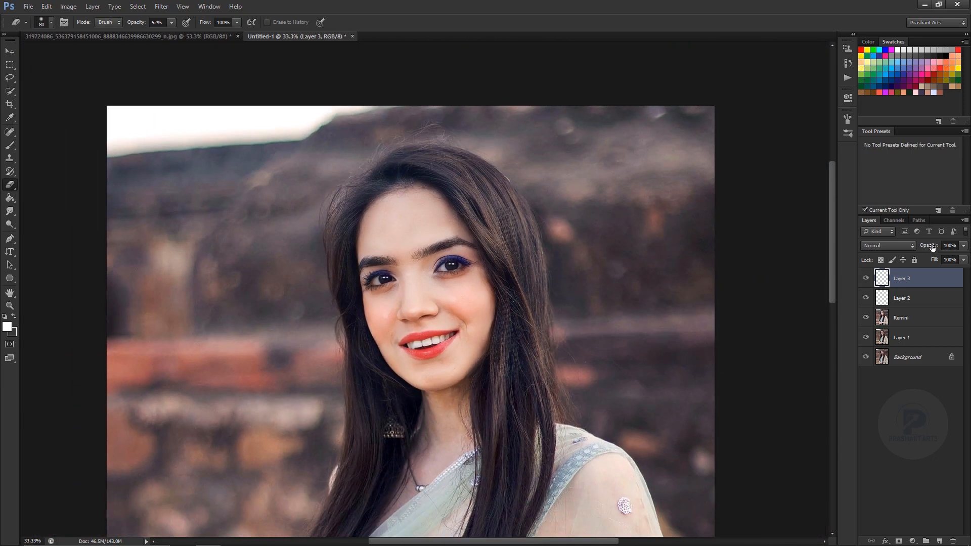
pyautogui.moveTo(931, 246); pyautogui.dragTo(819, 230)
pyautogui.hotkey('ctrl', '-')
pyautogui.hotkey('ctrl', '=')
# Try further white highlights on the lower face with the Brush tool at 20% opacity.
pyautogui.press('b')
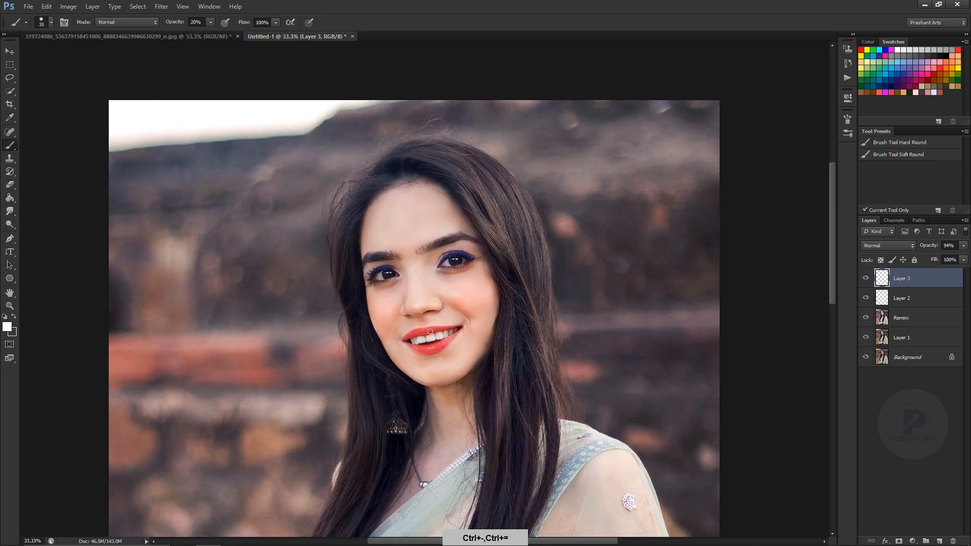
pyautogui.hotkey('ctrl', '=')
pyautogui.hotkey('ctrl', 'alt', 'z')
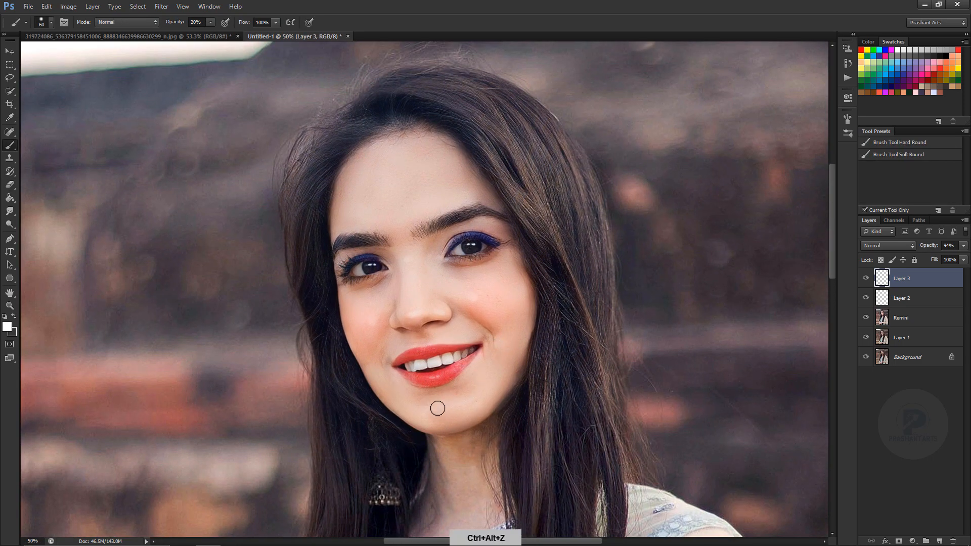
# Brighten the face with white at 1% brush opacity and a 175 px tip, and set the layer's opacity to 92%.
pyautogui.hotkey('ctrl', '-')
pyautogui.hotkey('ctrl', '-')
pyautogui.press(']')
pyautogui.press(']')
pyautogui.press(']')
pyautogui.press(']')
pyautogui.press(']')
pyautogui.press(']')
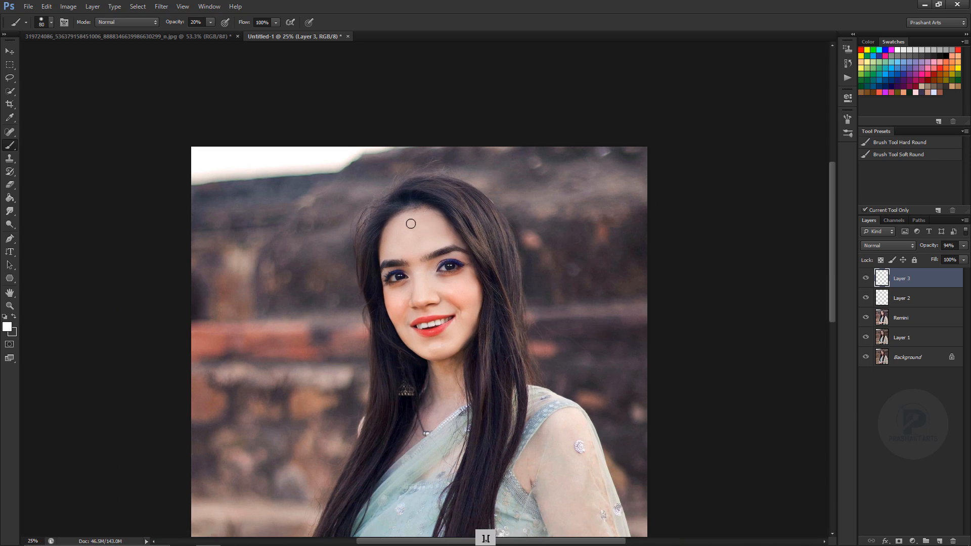
pyautogui.press('0')
pyautogui.press('1')
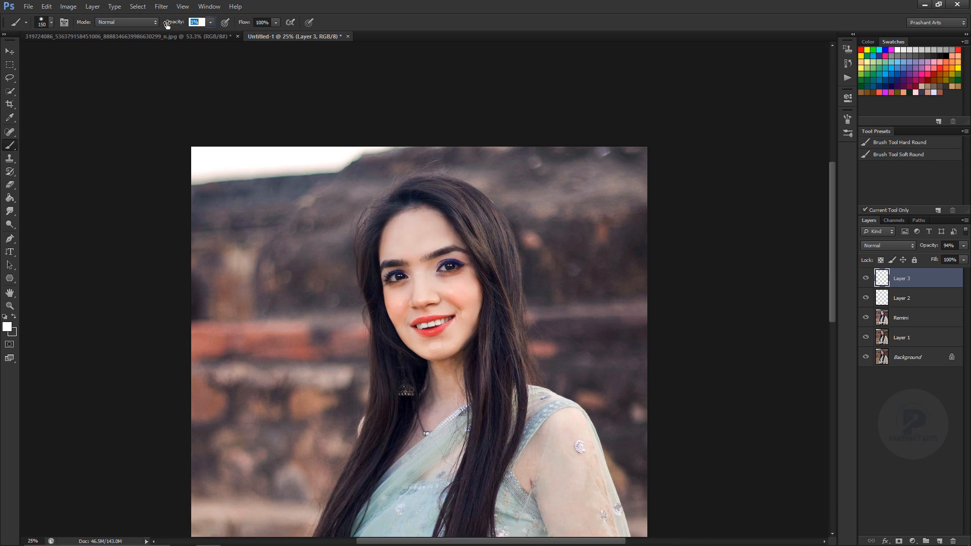
pyautogui.press(']')
pyautogui.hotkey('ctrl', '-')
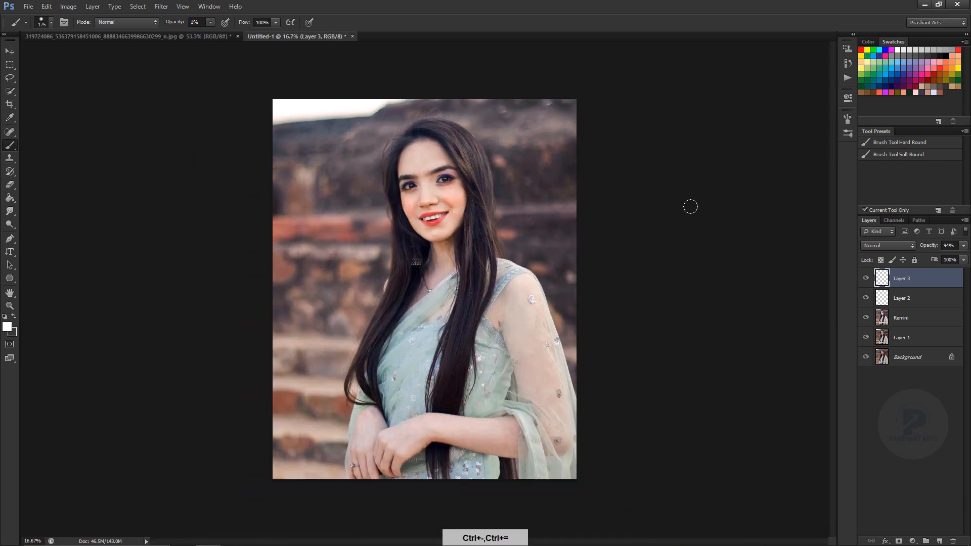
pyautogui.moveTo(935, 249); pyautogui.dragTo(932, 247)
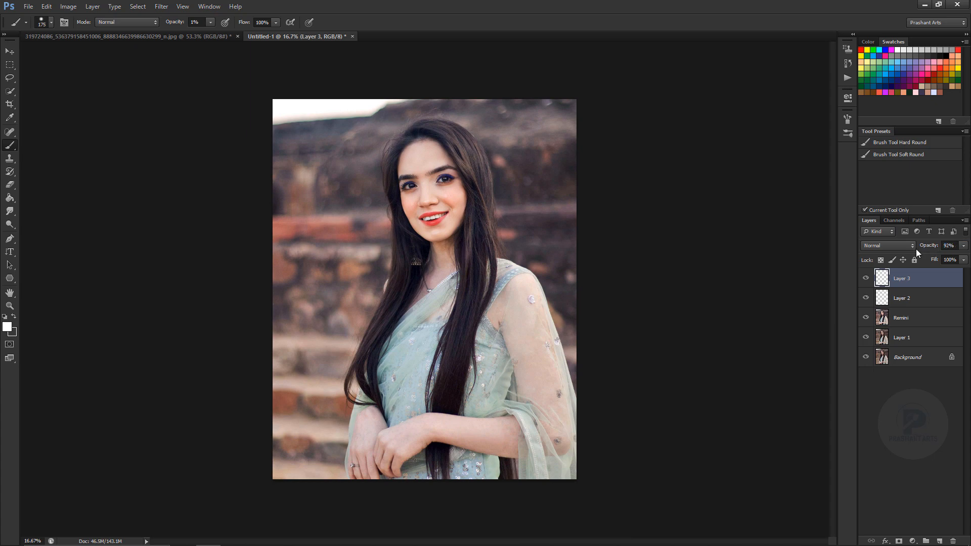
pyautogui.hotkey('ctrl', '+')
pyautogui.hotkey('ctrl', '+')
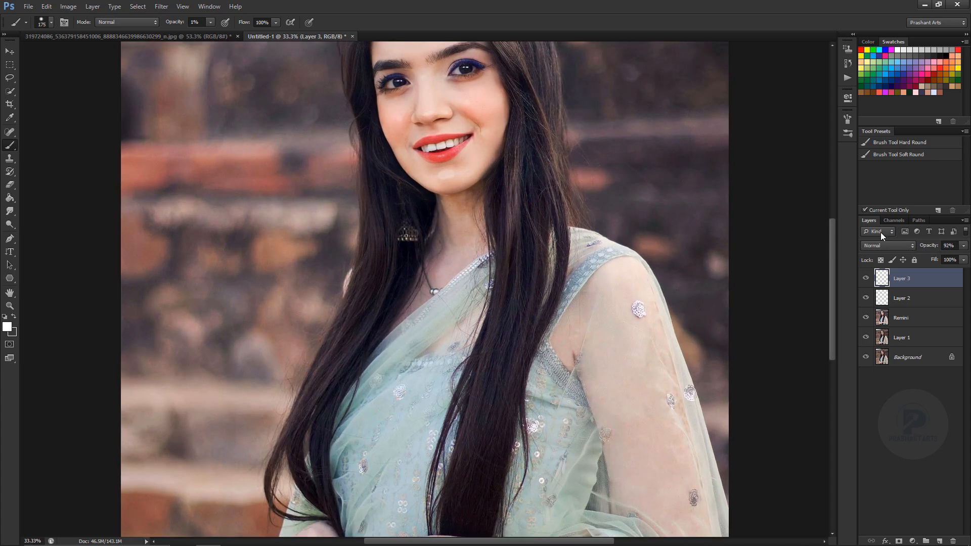
pyautogui.click(10, 185)
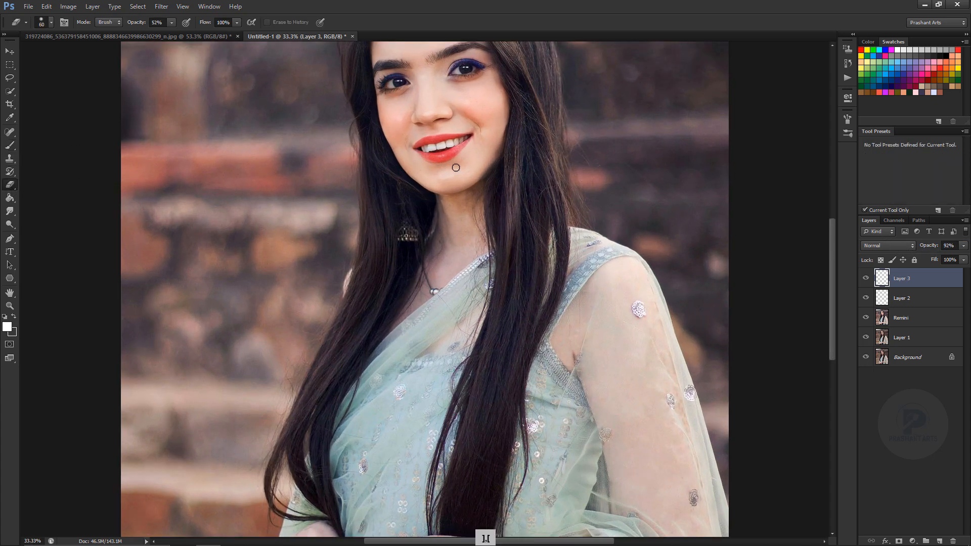
pyautogui.hotkey('ctrl', '-')
pyautogui.hotkey('ctrl', '-')
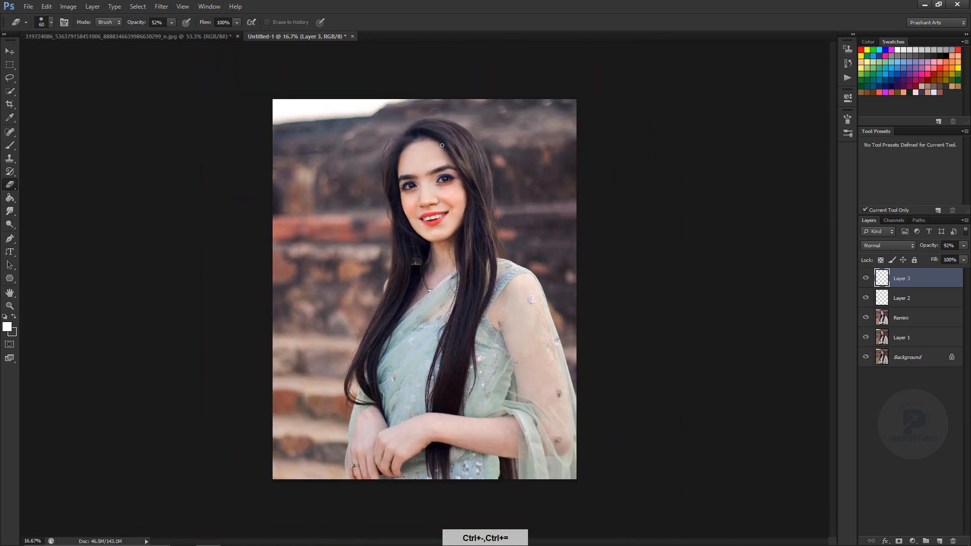
pyautogui.press(']')
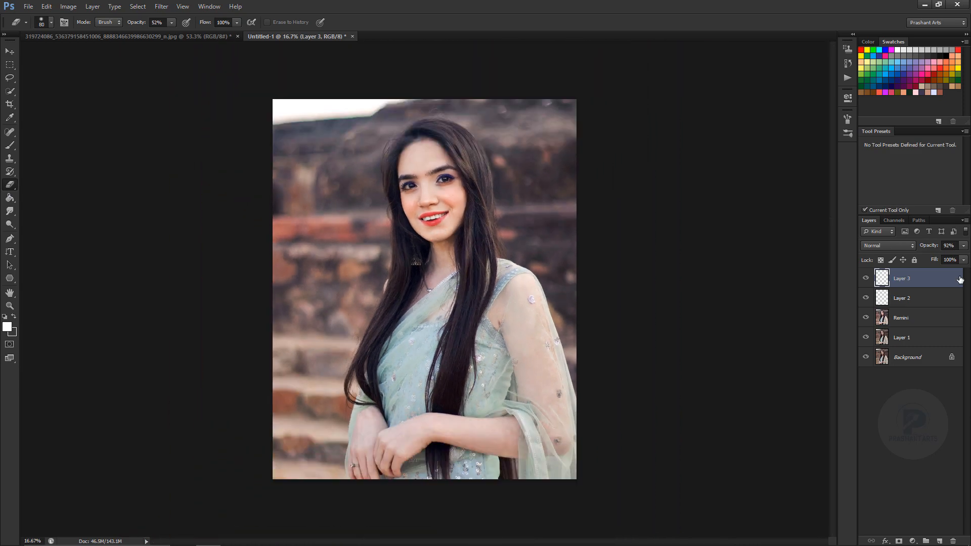
# Merge Layer 3, Layer 2 and the Remini layer into one and set the merged layer's saturation to +21.
pyautogui.keyDown('shift'); pyautogui.click(918, 321); pyautogui.keyUp('shift')
pyautogui.hotkey('ctrl', 'e')
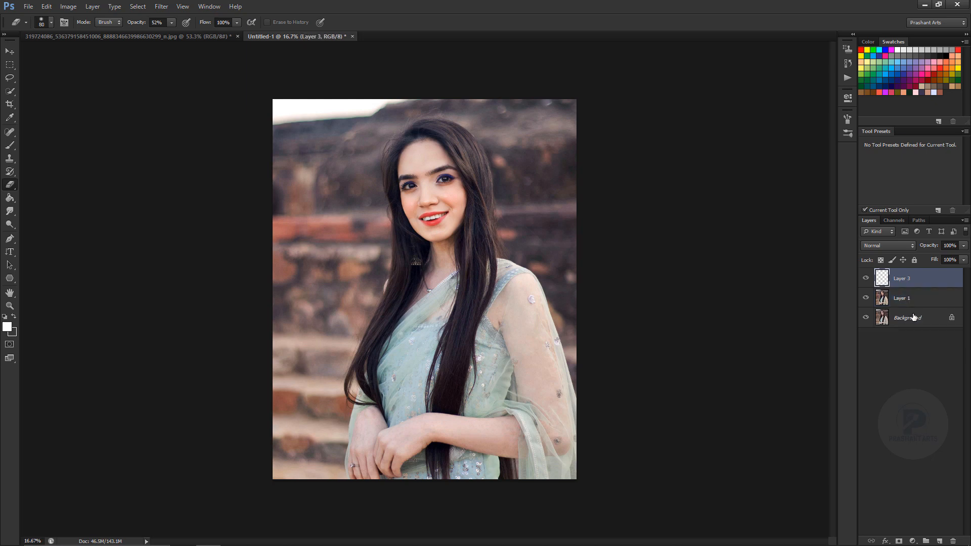
pyautogui.press('i')
pyautogui.hotkey('ctrl', 'u')
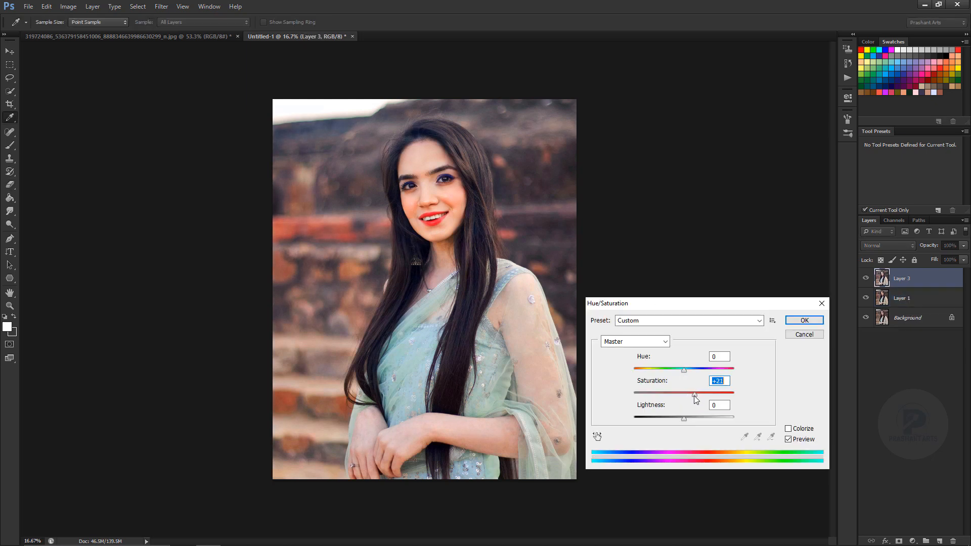
pyautogui.click(804, 320)
pyautogui.press('e')
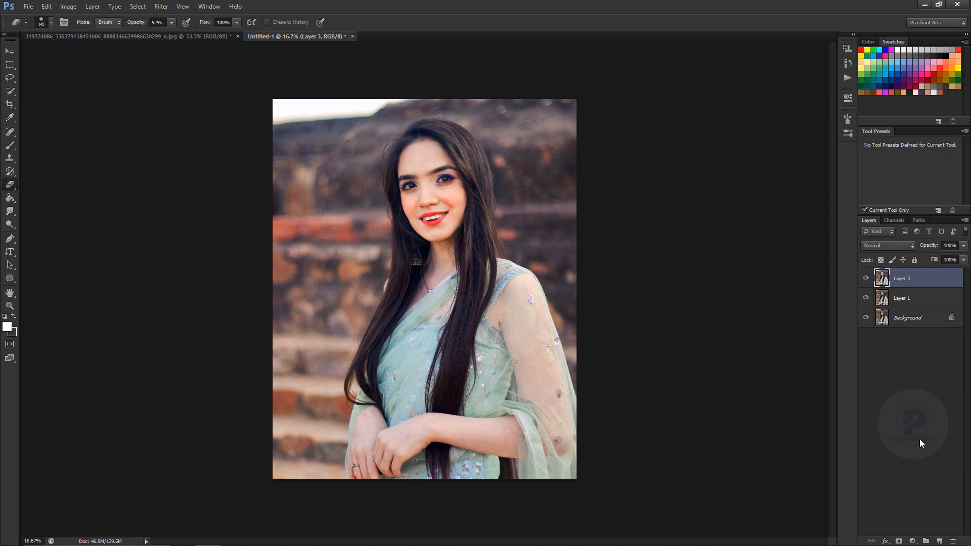
# Add a new layer above the merged one in Color blend mode and choose the Brush Tool Soft Round preset.
pyautogui.click(939, 541)
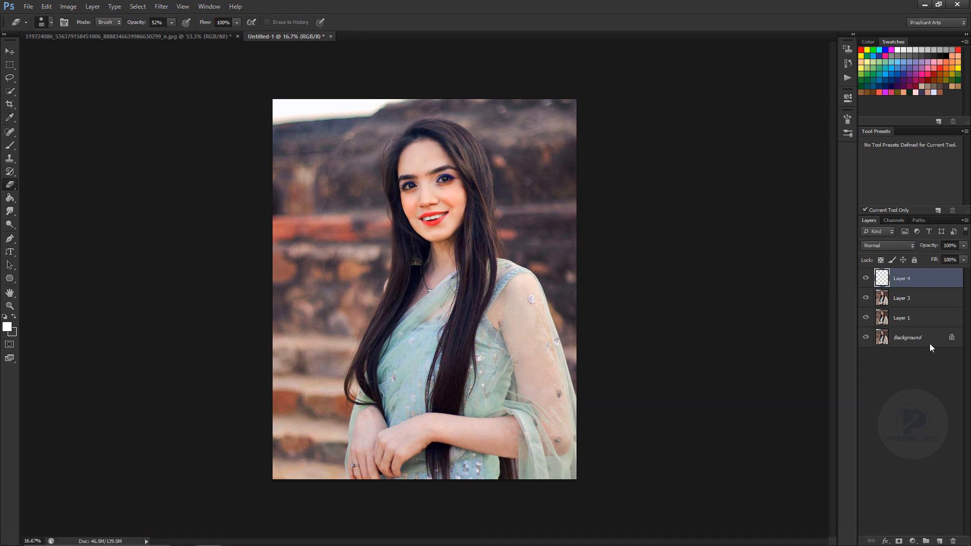
pyautogui.click(888, 246)
pyautogui.click(882, 499)
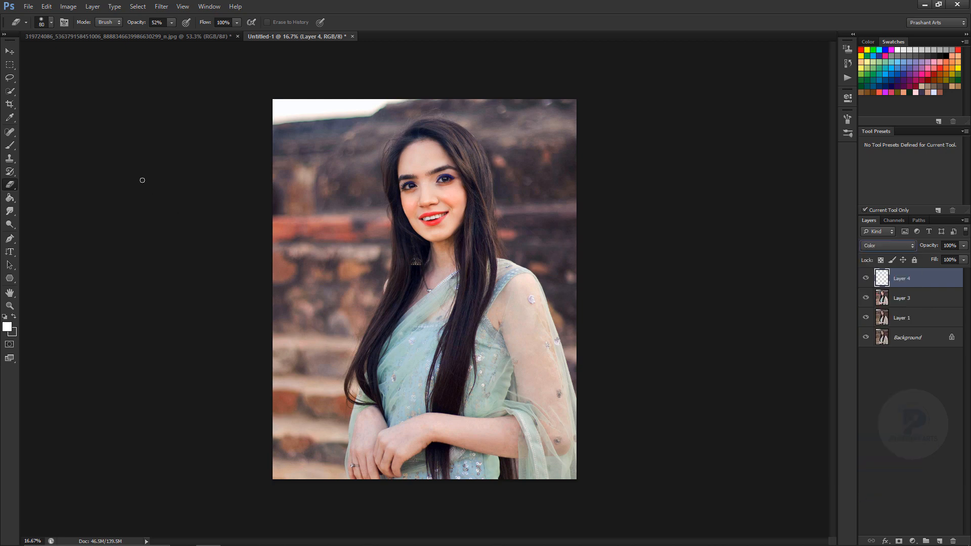
pyautogui.click(13, 148)
pyautogui.click(915, 157)
# Try to tint the face with a sampled salmon skin tone, using a soft 125 px brush at 100% opacity.
pyautogui.hotkey('ctrl', '+')
pyautogui.hotkey('ctrl', '+')
pyautogui.press('[')
pyautogui.press('[')
pyautogui.keyDown('alt'); pyautogui.click(488, 112); pyautogui.keyUp('alt')
pyautogui.moveTo(481, 99); pyautogui.dragTo(505, 238)
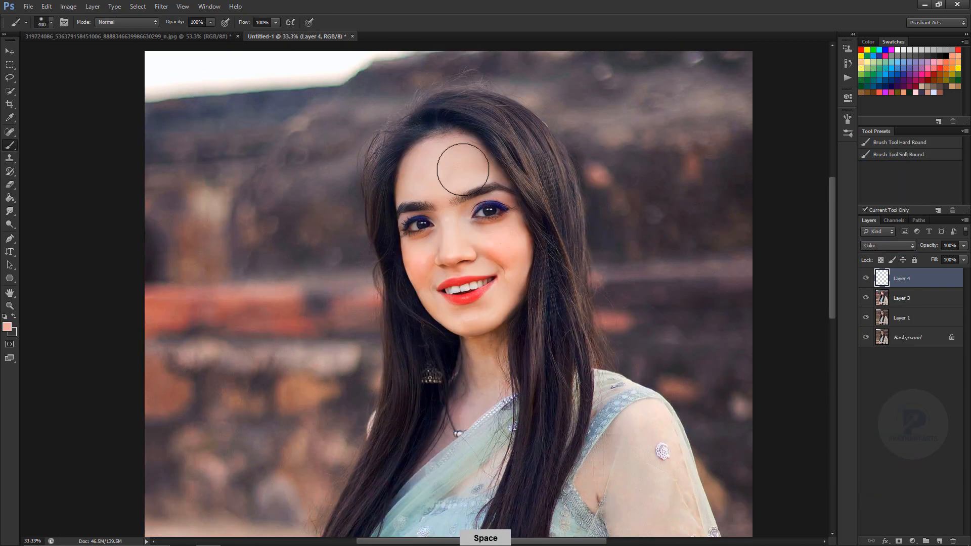
pyautogui.press('[')
pyautogui.press('[')
pyautogui.press('[')
pyautogui.press('[')
pyautogui.press('[')
pyautogui.press('[')
pyautogui.press('[')
pyautogui.press('[')
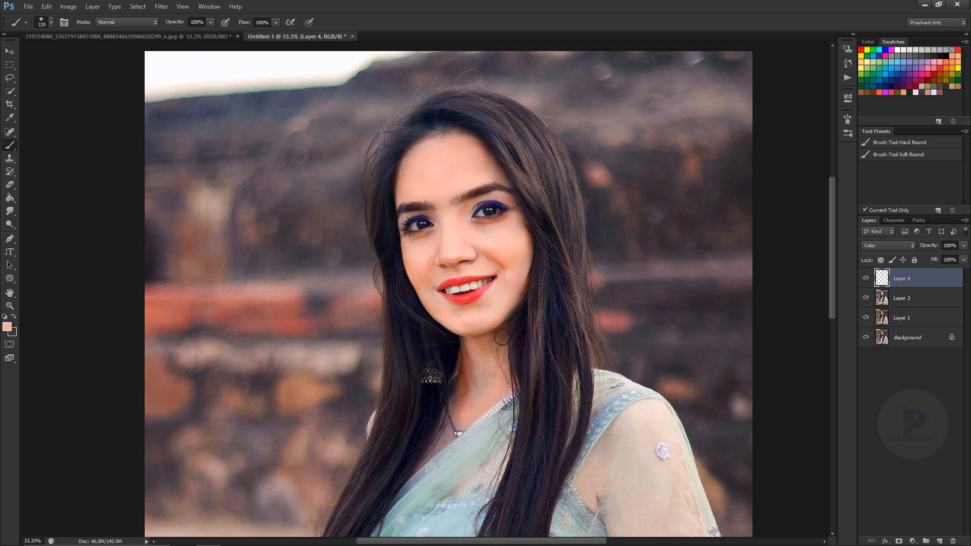
# Set the Color layer's opacity to 21% and delete the layer.
pyautogui.hotkey('ctrl', '-')
pyautogui.moveTo(928, 246); pyautogui.dragTo(854, 252)
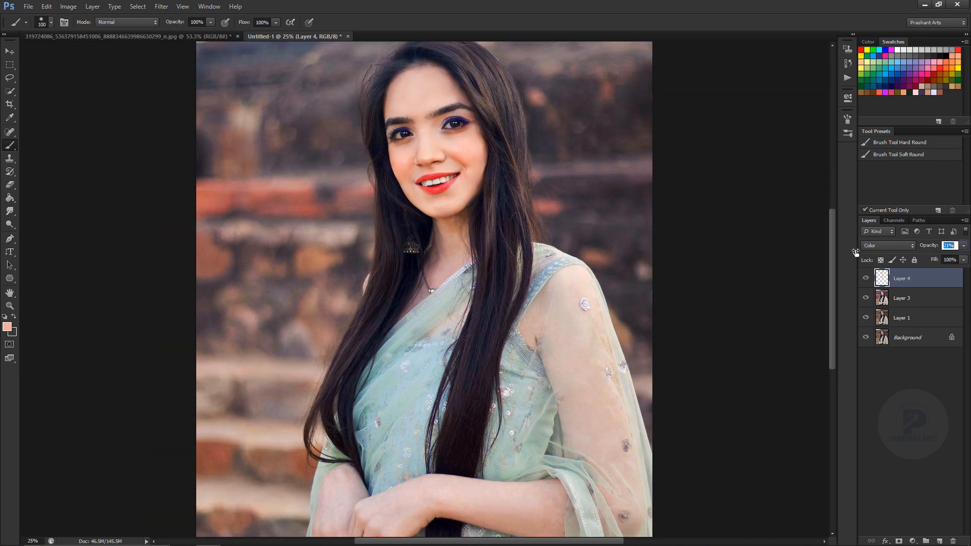
pyautogui.press('Delete')
pyautogui.hotkey('ctrl', '-')
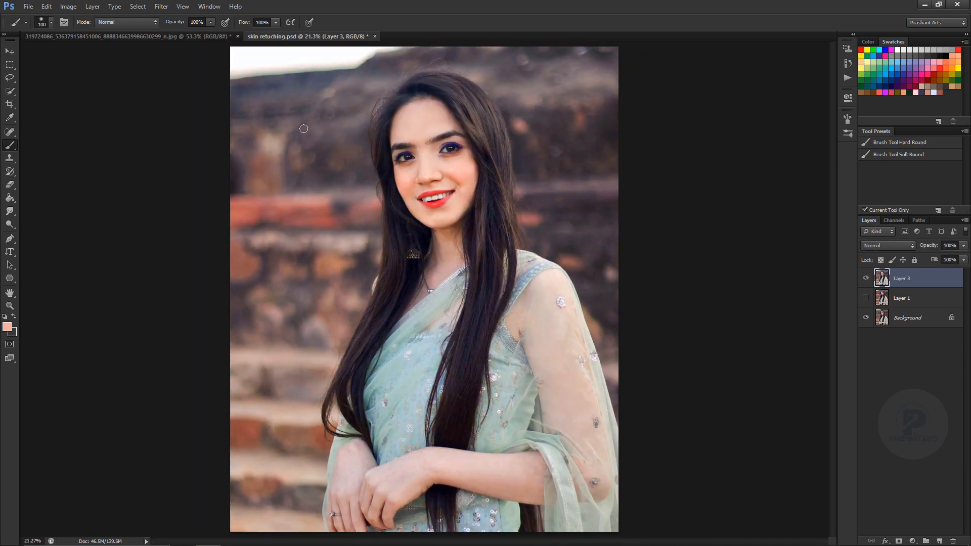
# Select the face from the forehead down to the upper lip with the Lasso tool and feather the selection.
pyautogui.press('l')
pyautogui.moveTo(463, 123)
pyautogui.mouseDown()
pyautogui.moveTo(387, 125)
pyautogui.moveTo(397, 184)
pyautogui.moveTo(433, 188)
pyautogui.moveTo(480, 151)
pyautogui.mouseUp()
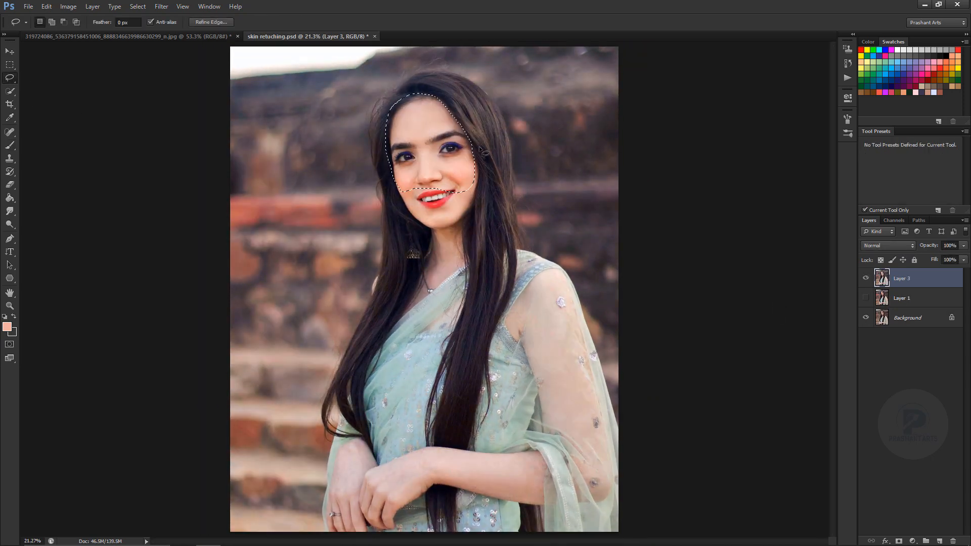
pyautogui.hotkey('shift', 'F6')
pyautogui.press('Return')
# Darken the selected face area with a Levels midtone value of 0.88, deselect it, and compare Layer 3 with the original.
pyautogui.hotkey('ctrl', 'l')
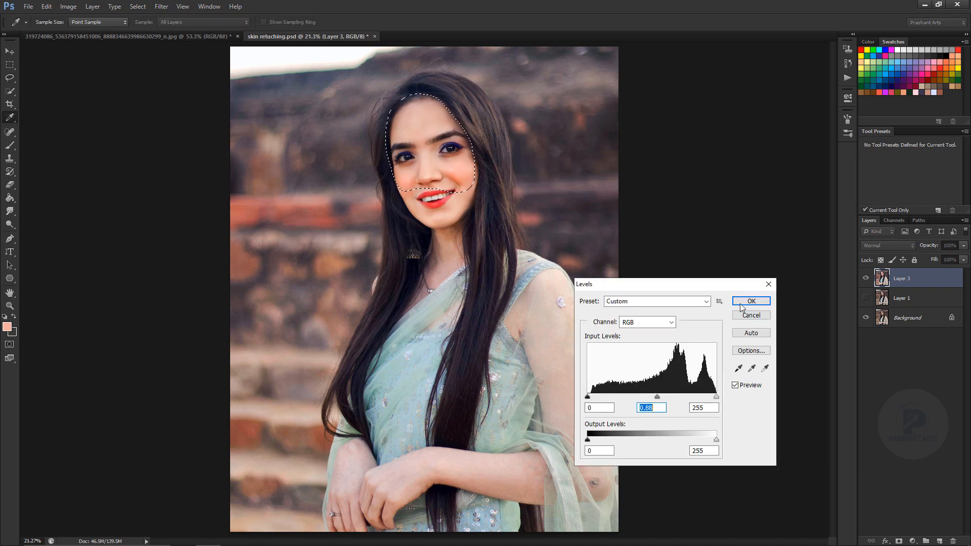
pyautogui.click(741, 303)
pyautogui.hotkey('ctrl', 'd')
pyautogui.hotkey('ctrl', '-')
pyautogui.hotkey('ctrl', '-')
pyautogui.hotkey('ctrl', '+')
pyautogui.hotkey('ctrl', '+')
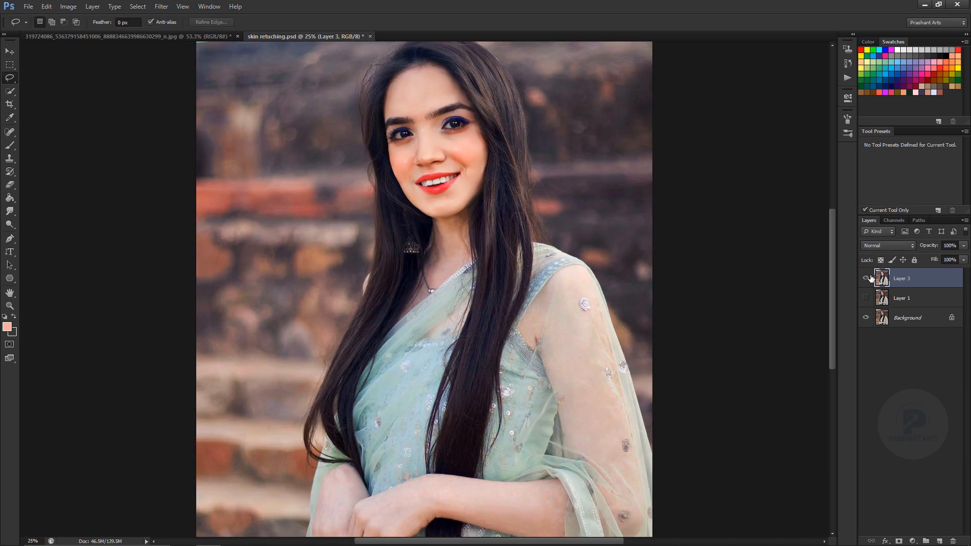
pyautogui.click(866, 278)
pyautogui.click(866, 278)
# Slightly reduce the saturation of Layer 3 with Hue/Saturation and fit the whole portrait in view.
pyautogui.hotkey('ctrl', 'u')
pyautogui.moveTo(684, 392); pyautogui.dragTo(680, 396)
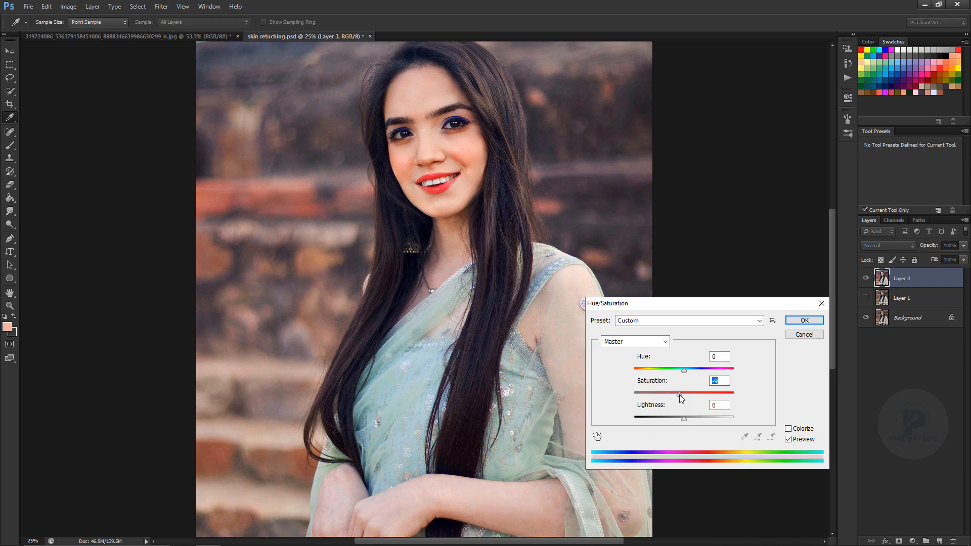
pyautogui.press('Return')
pyautogui.hotkey('ctrl', '0')
pyautogui.press('l')
# Compare Layer 3 with the original photo and inspect the face for remaining blemishes.
pyautogui.click(866, 278)
pyautogui.click(866, 279)
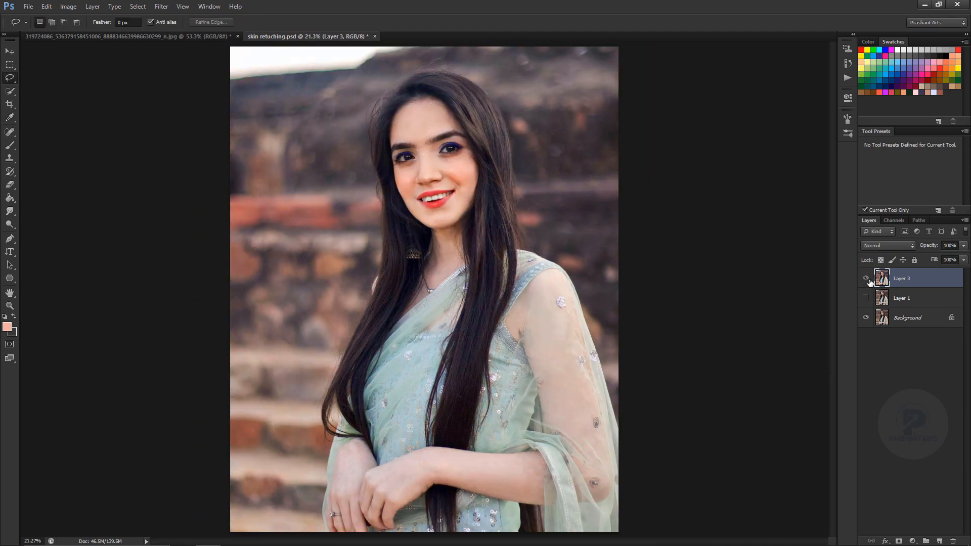
pyautogui.click(866, 278)
pyautogui.click(866, 278)
pyautogui.click(9, 145)
pyautogui.hotkey('ctrl', '+')
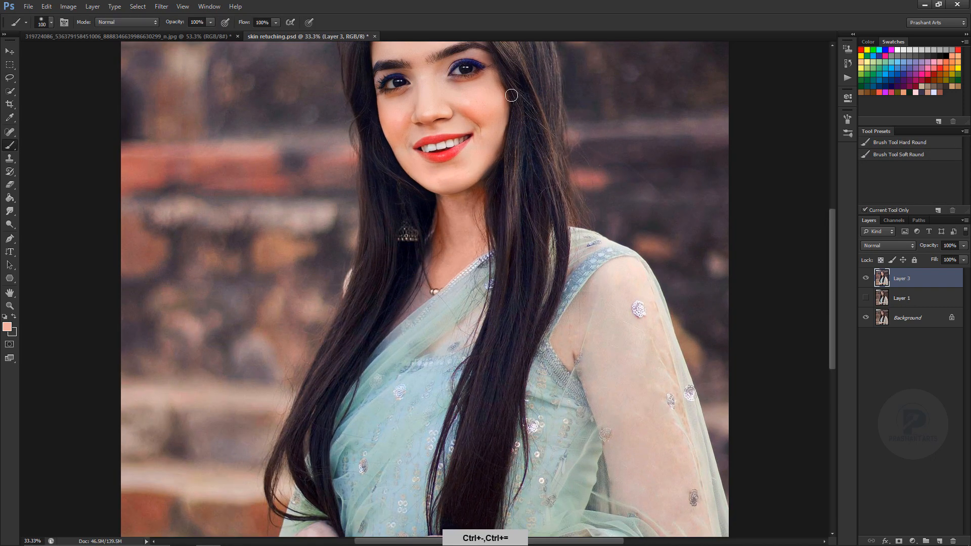
pyautogui.press('j')
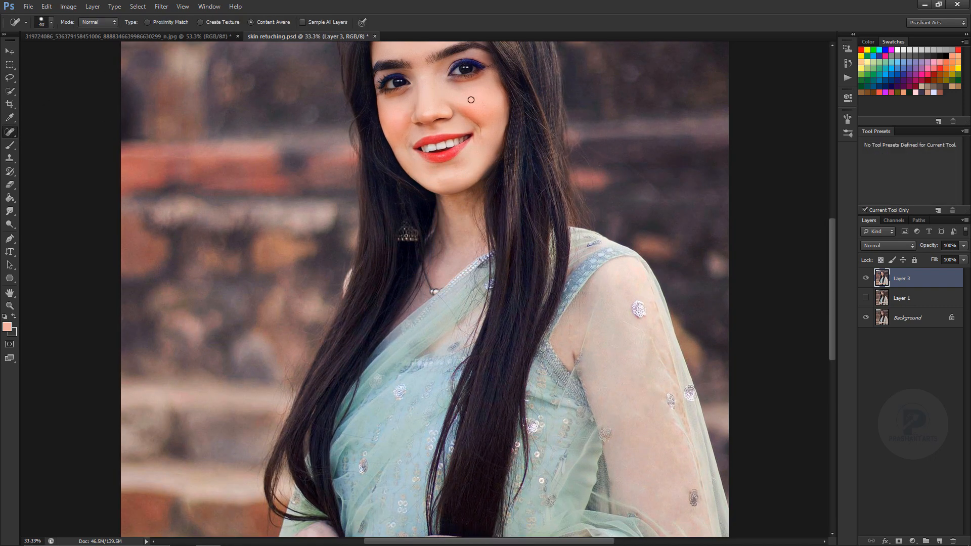
pyautogui.hotkey('ctrl', '-')
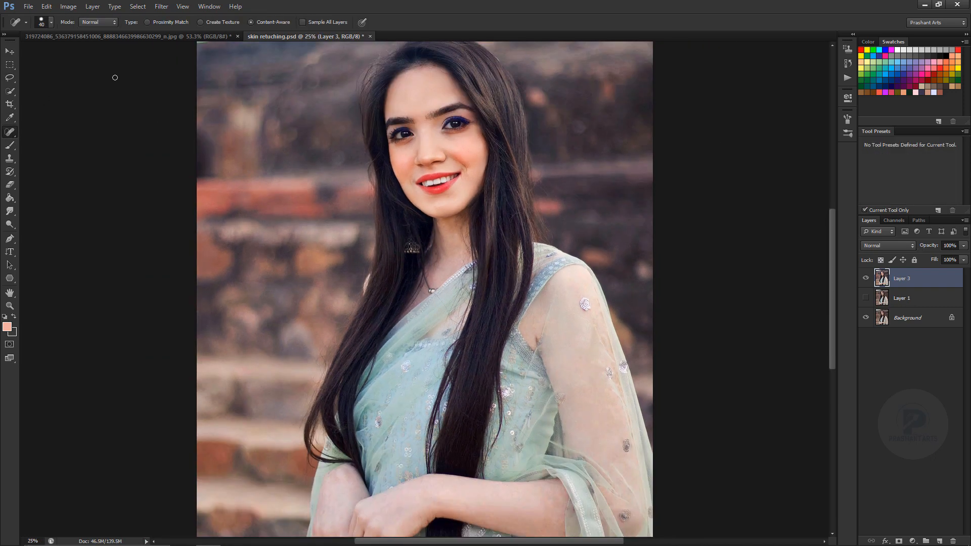
# Examine the whole portrait before and after retouching by repeatedly hiding and showing Layer 3.
pyautogui.press('v')
pyautogui.hotkey('ctrl', '-')
pyautogui.click(866, 278)
pyautogui.hotkey('ctrl', '0')
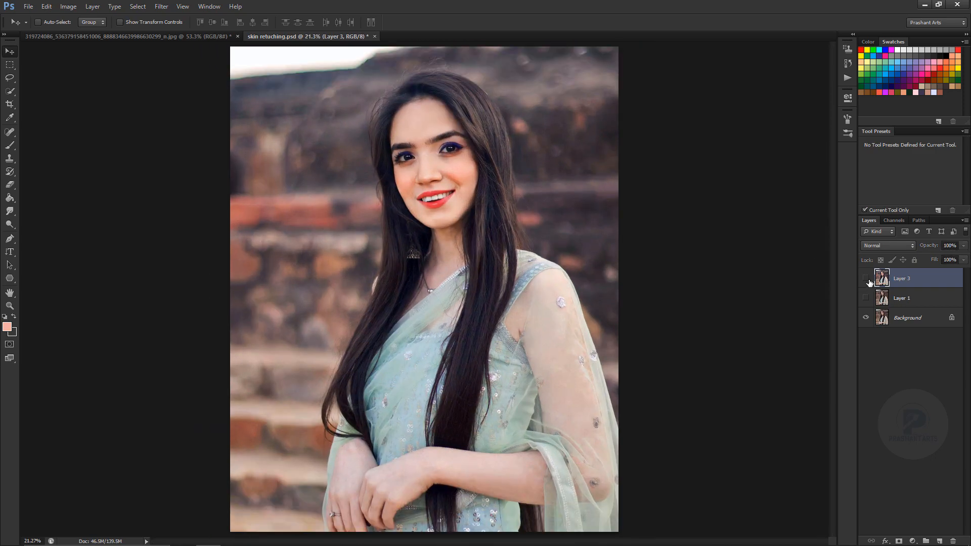
pyautogui.click(867, 279)
pyautogui.click(865, 278)
pyautogui.click(866, 279)
pyautogui.click(865, 278)
pyautogui.click(865, 279)
pyautogui.click(865, 279)
pyautogui.click(865, 279)
pyautogui.click(865, 279)
pyautogui.click(866, 279)
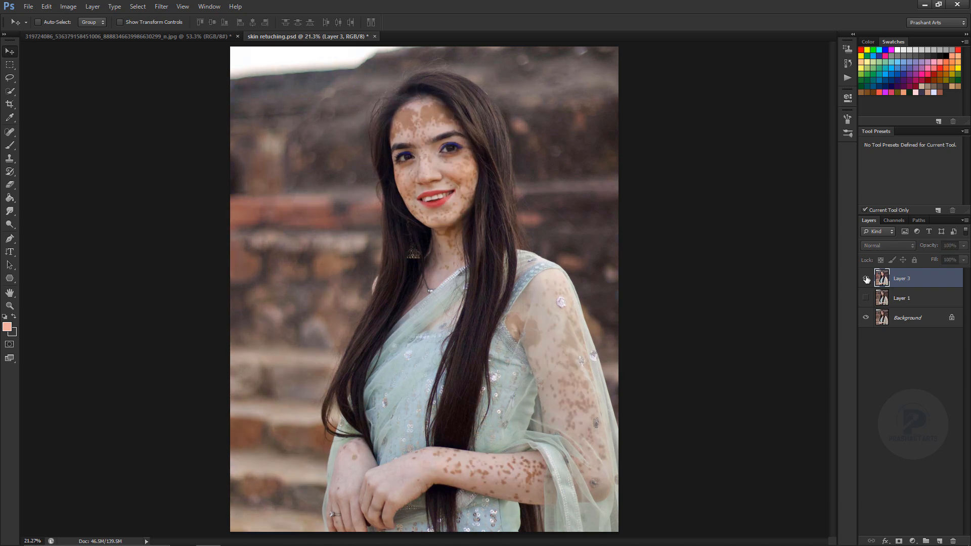
pyautogui.click(865, 279)
pyautogui.click(865, 279)
pyautogui.click(865, 280)
pyautogui.click(864, 279)
# Examine the face at 50% zoom with Layer 3 hidden and shown, leaving the layer visible.
pyautogui.hotkey('ctrl', '+')
pyautogui.hotkey('ctrl', '+')
pyautogui.hotkey('ctrl', '+')
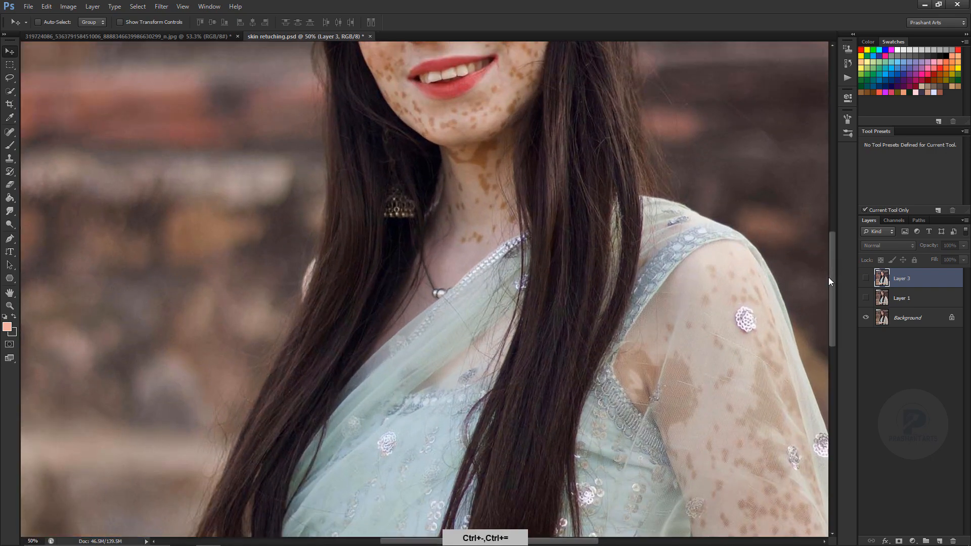
pyautogui.moveTo(832, 260); pyautogui.dragTo(833, 221)
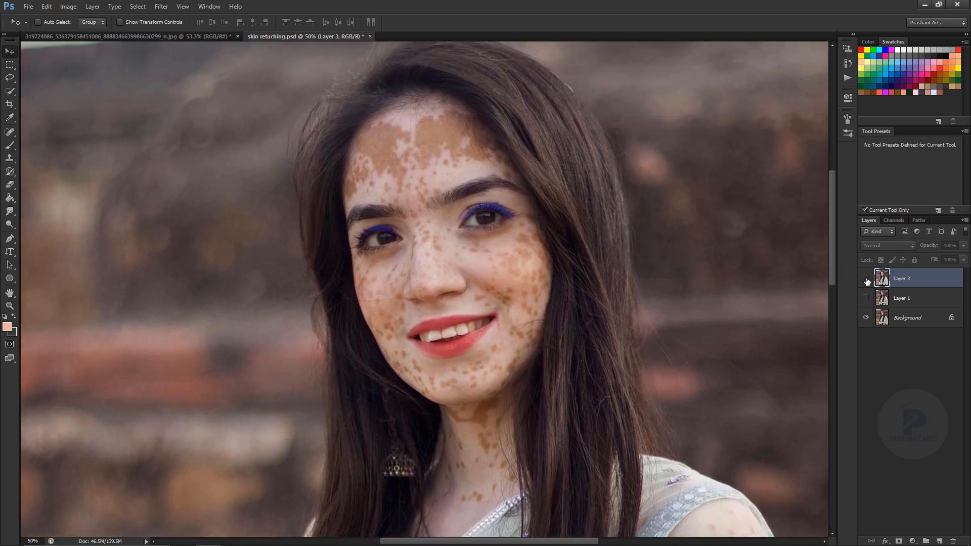
pyautogui.click(865, 279)
pyautogui.click(866, 280)
pyautogui.click(868, 280)
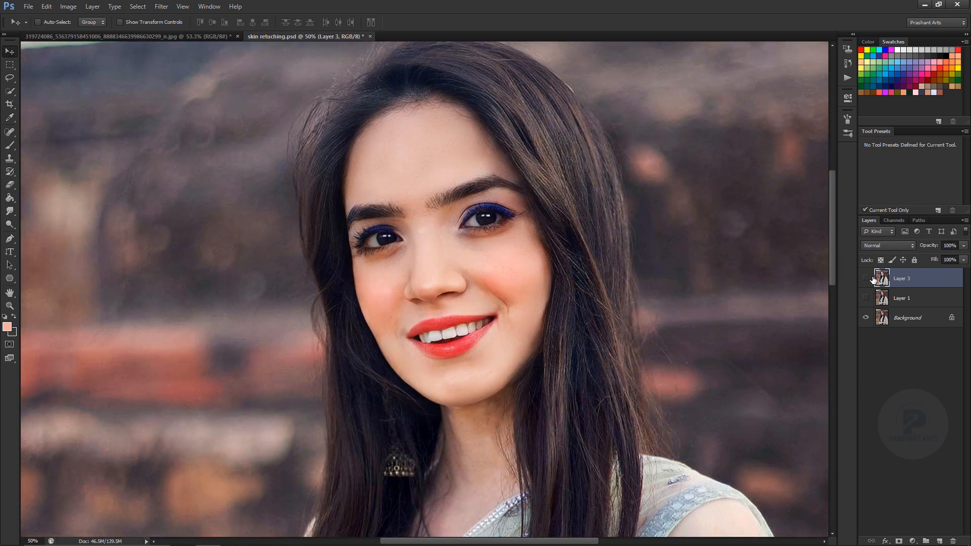
pyautogui.click(868, 280)
pyautogui.click(866, 279)
pyautogui.click(866, 278)
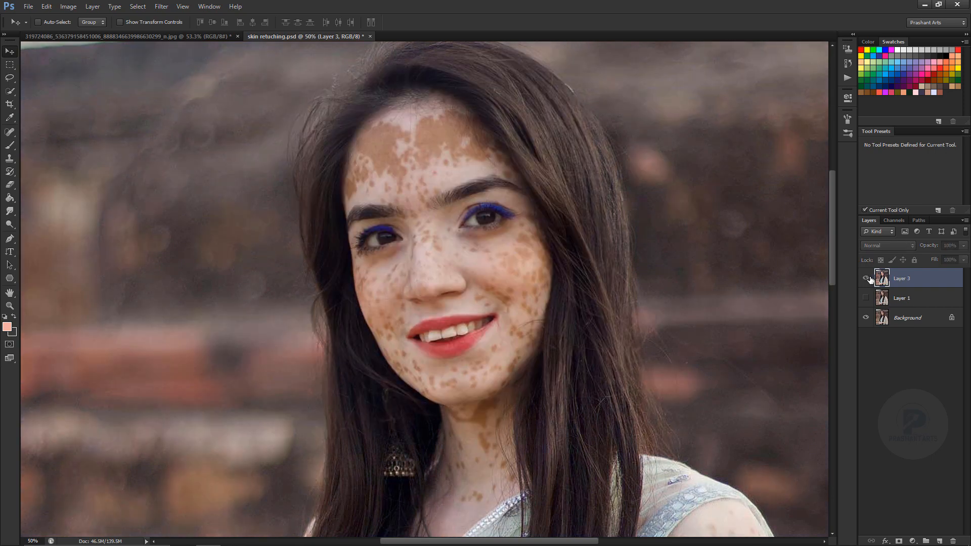
pyautogui.click(866, 279)
pyautogui.hotkey('ctrl', '-')
pyautogui.hotkey('ctrl', '-')
pyautogui.hotkey('ctrl', '-')
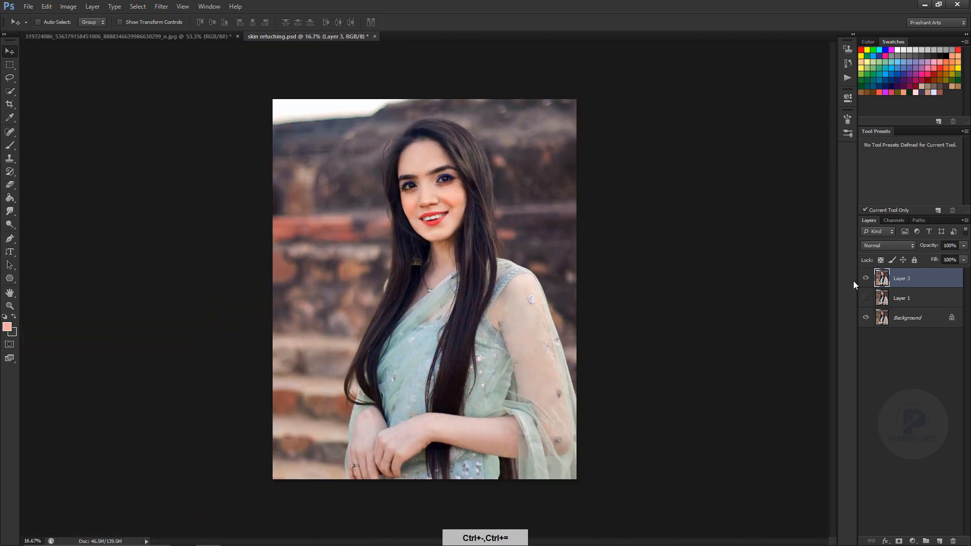